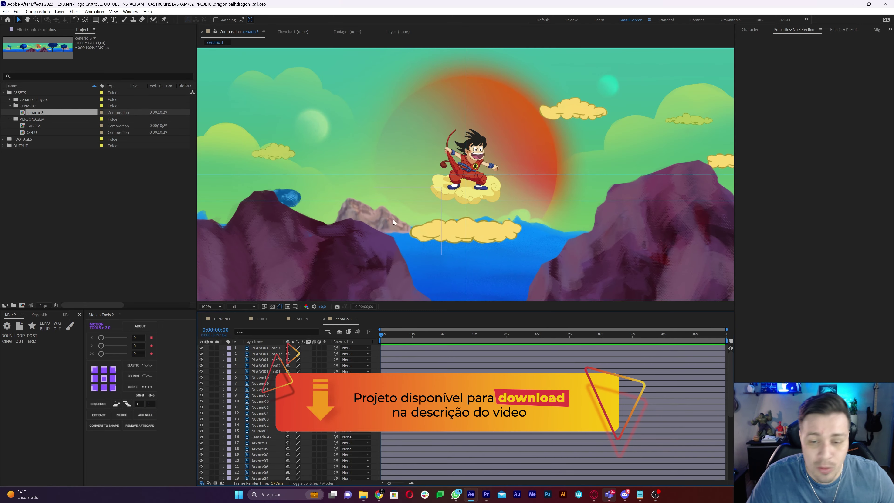
Zoom the cenario 3 viewer out to 25% to see the whole wide scenery.
{"action": "key", "text": "comma"}
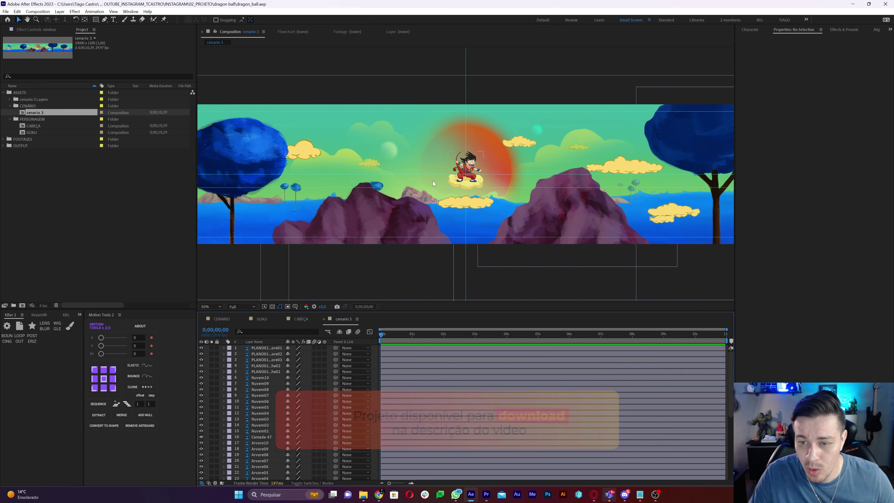
{"action": "key", "text": "comma"}
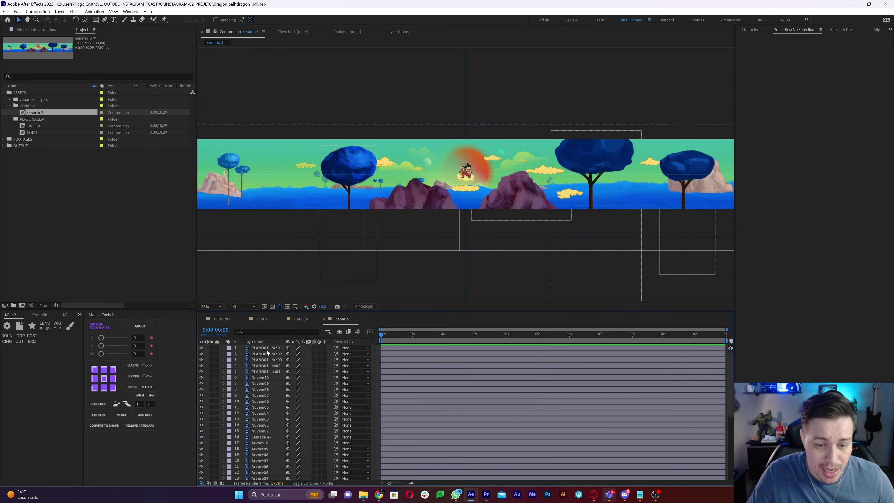
Select layers 1–5 (the PLANO01 trees and mountains) and pre-compose them as PLANO1.
{"action": "left_click", "coordinate": [266, 348]}
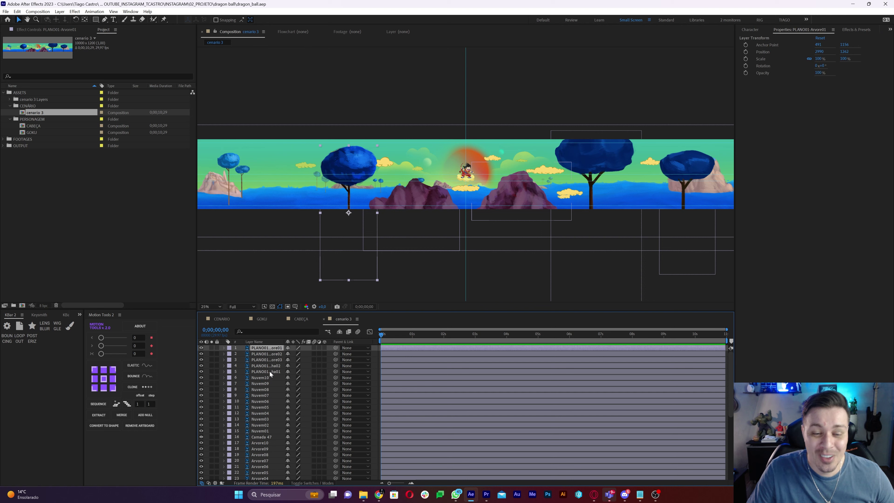
{"action": "left_click", "coordinate": [269, 370], "text": "shift"}
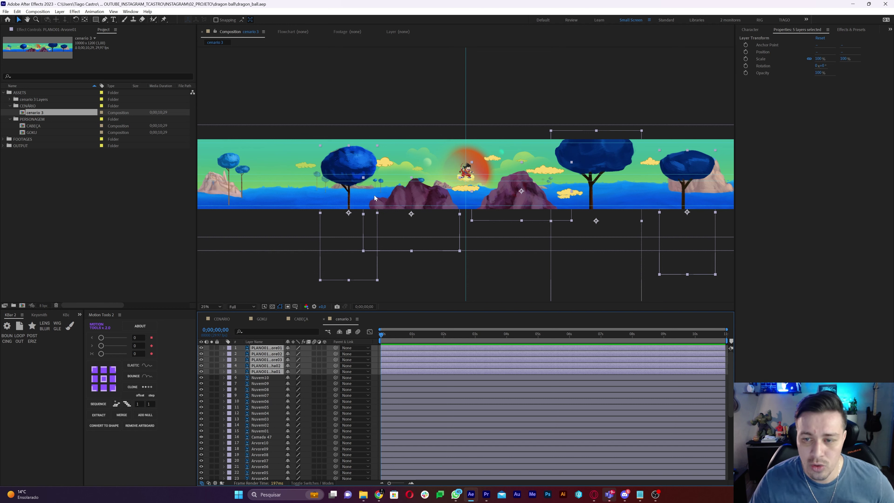
{"action": "left_click", "coordinate": [268, 373]}
{"action": "left_click", "coordinate": [249, 348], "text": "shift"}
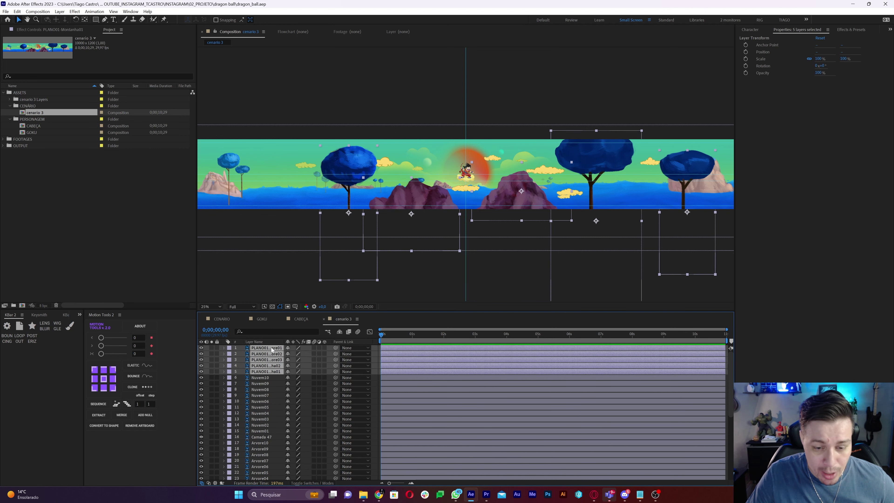
{"action": "key", "text": "ctrl+shift+c"}
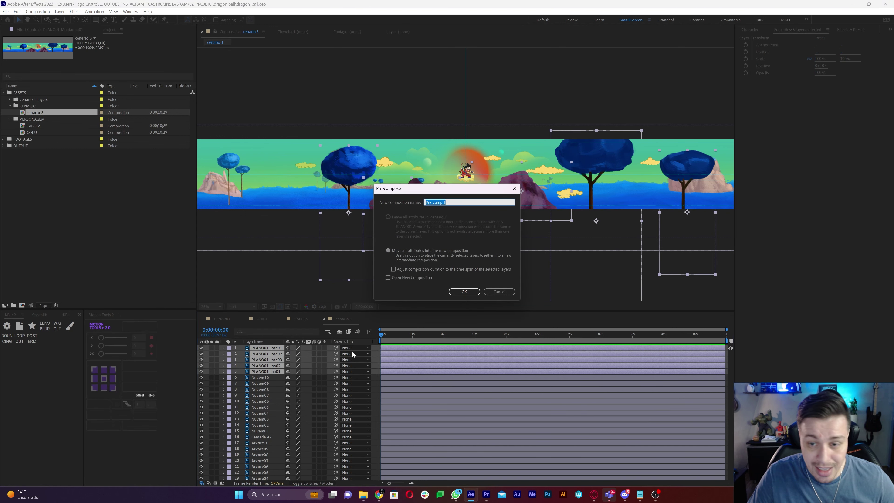
{"action": "type", "text": "P"}
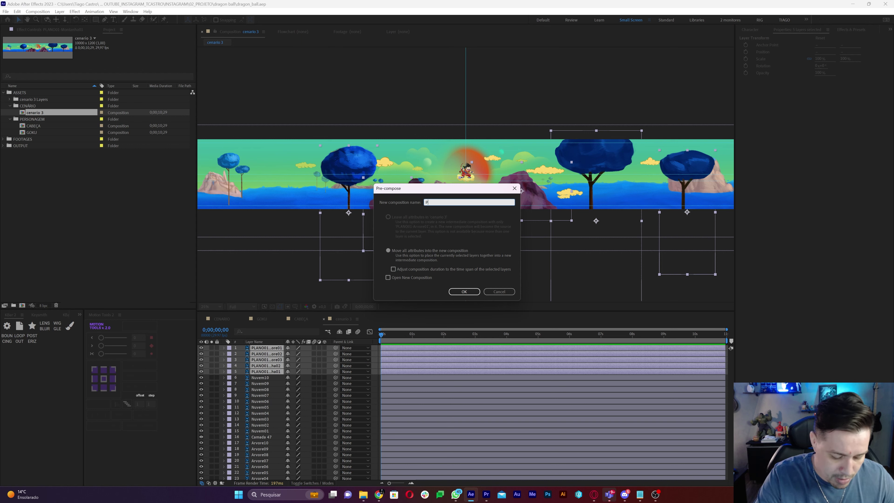
{"action": "type", "text": "LANO1"}
{"action": "key", "text": "Return"}
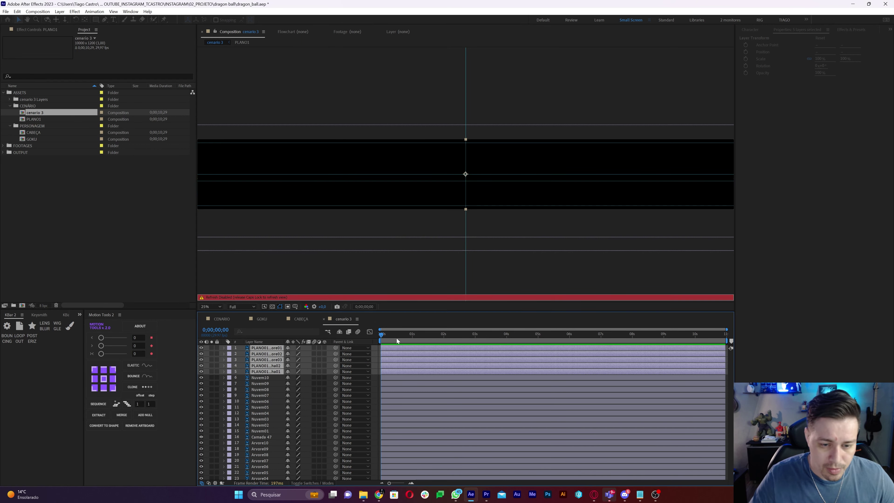
Add a new null object layer named C_PLANO1.
{"action": "left_click", "coordinate": [59, 11]}
{"action": "mouse_move", "coordinate": [95, 20]}
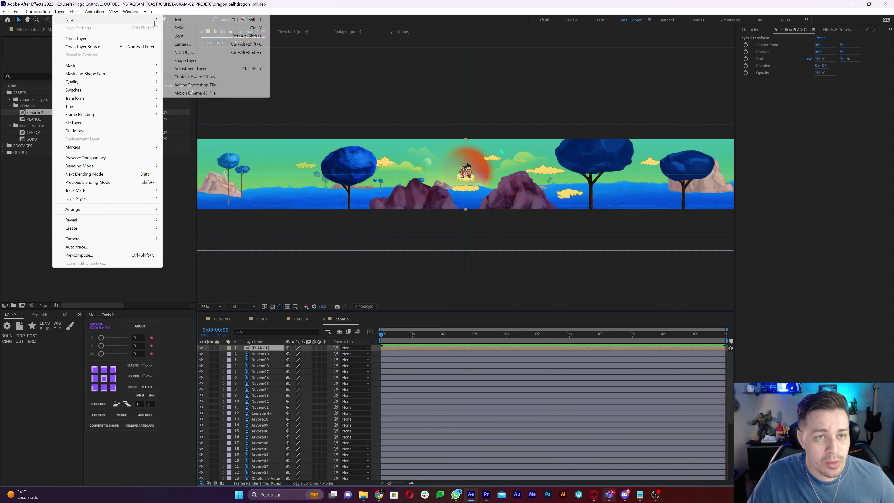
{"action": "left_click", "coordinate": [205, 53]}
{"action": "key", "text": "Return"}
{"action": "type", "text": "C_PL"}
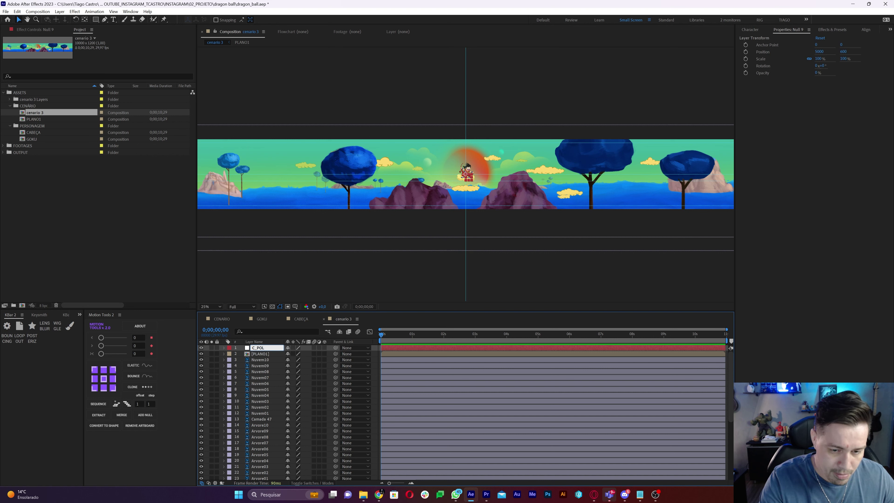
{"action": "type", "text": "ANO1"}
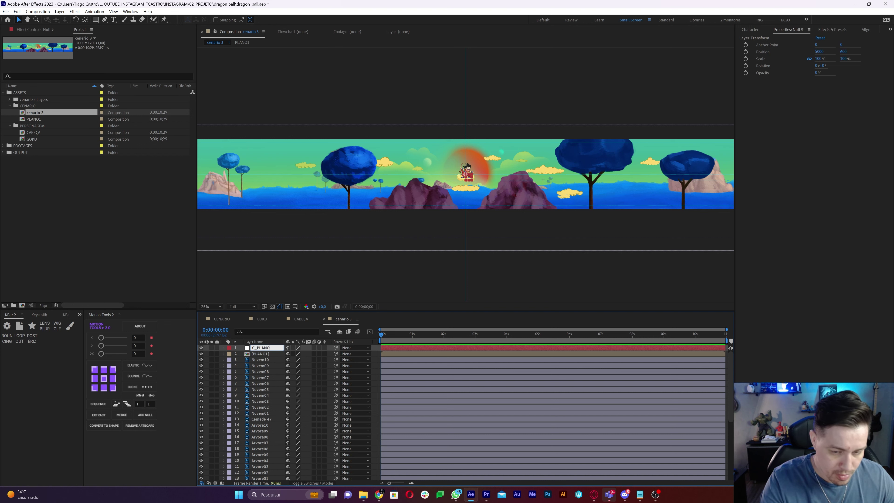
{"action": "key", "text": "Return"}
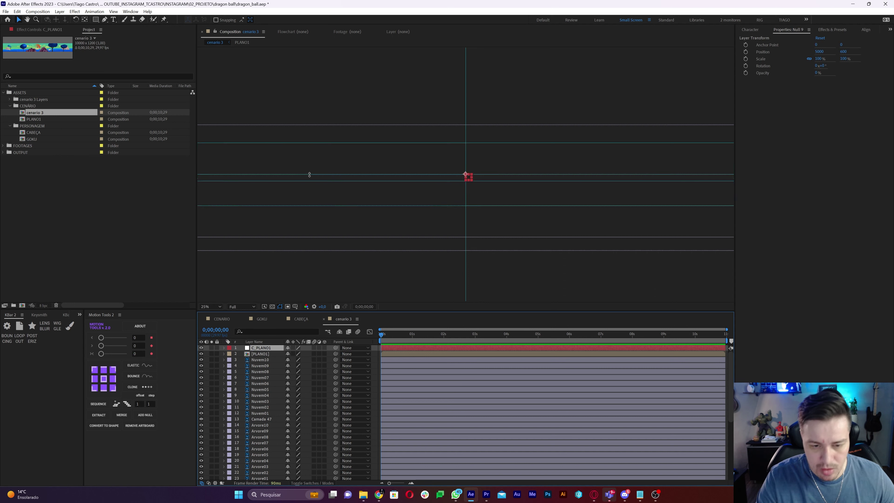
Parent PLANO1 to C_PLANO1 and test-move the null to confirm the scenery follows.
{"action": "left_click", "coordinate": [267, 354]}
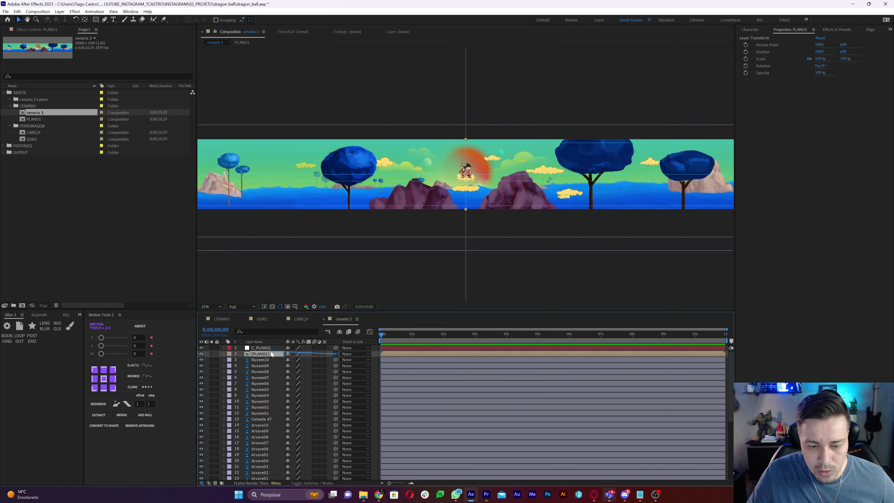
{"action": "left_click_drag", "start_coordinate": [336, 354], "coordinate": [267, 347]}
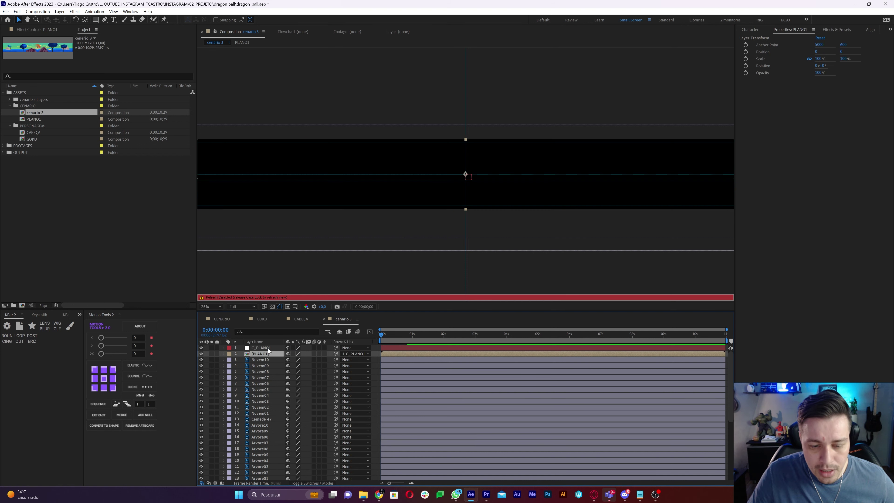
{"action": "left_click", "coordinate": [267, 347]}
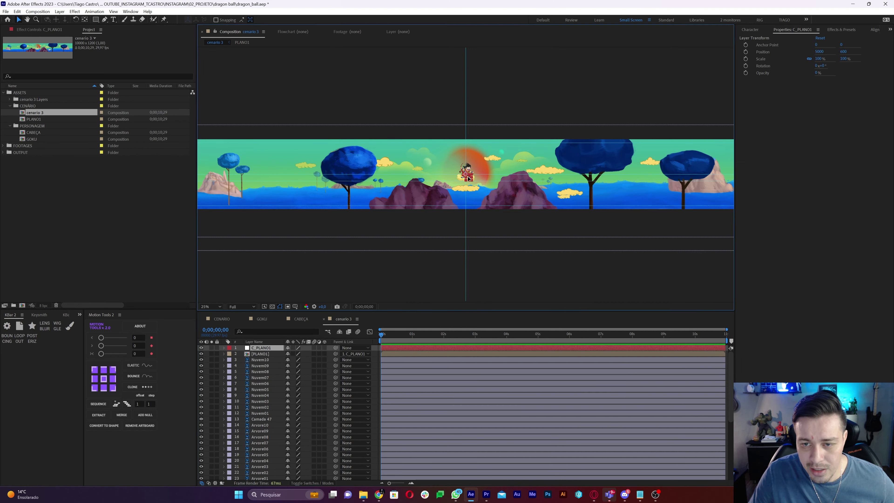
{"action": "left_click_drag", "start_coordinate": [468, 178], "coordinate": [374, 186]}
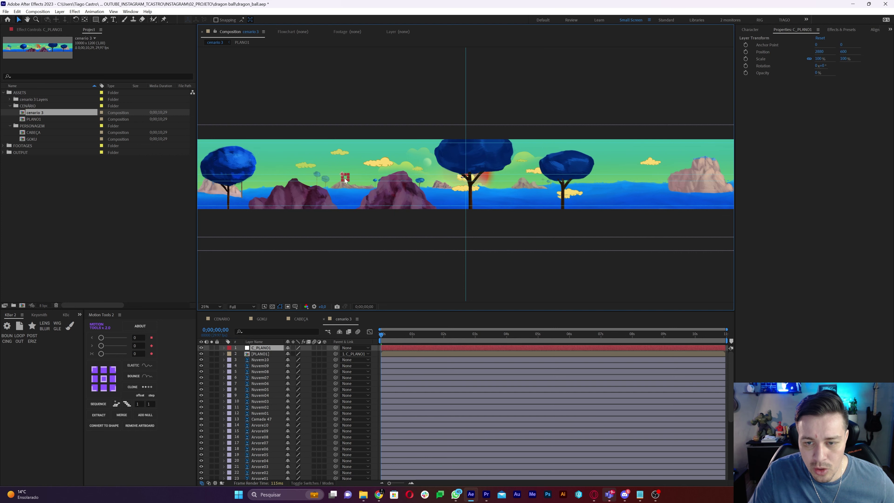
Undo the test move, then keyframe C_PLANO1's Position from X 5000 to 440 at the clip's end.
{"action": "key", "text": "ctrl+z"}
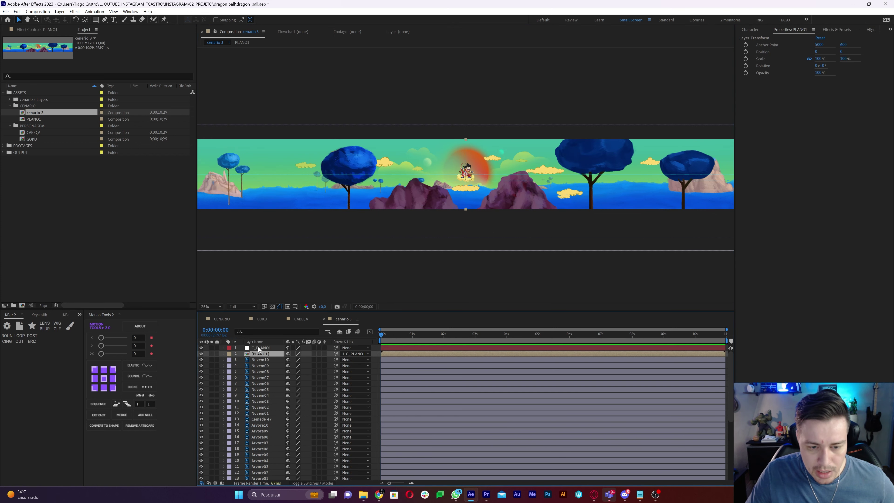
{"action": "key", "text": "alt+shift+p"}
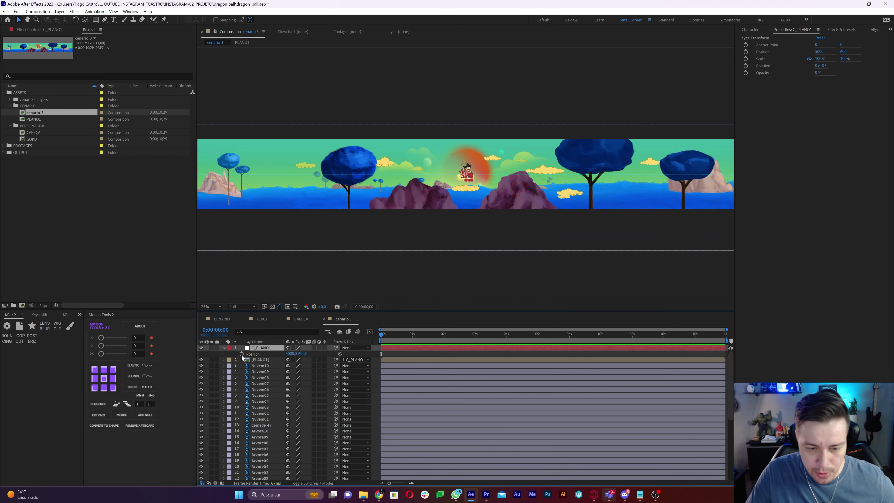
{"action": "left_click_drag", "start_coordinate": [699, 339], "coordinate": [724, 339]}
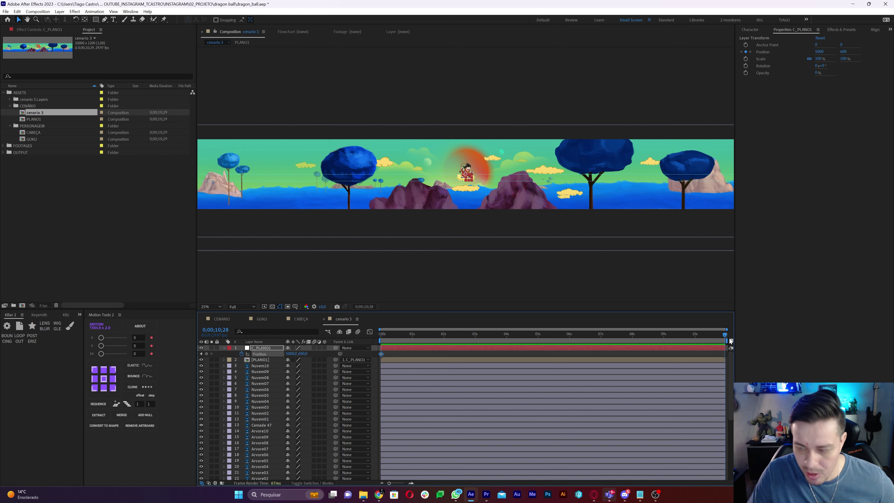
{"action": "key", "text": "shift+Left"}
{"action": "key", "text": "shift+Left"}
{"action": "key", "text": "shift+Left"}
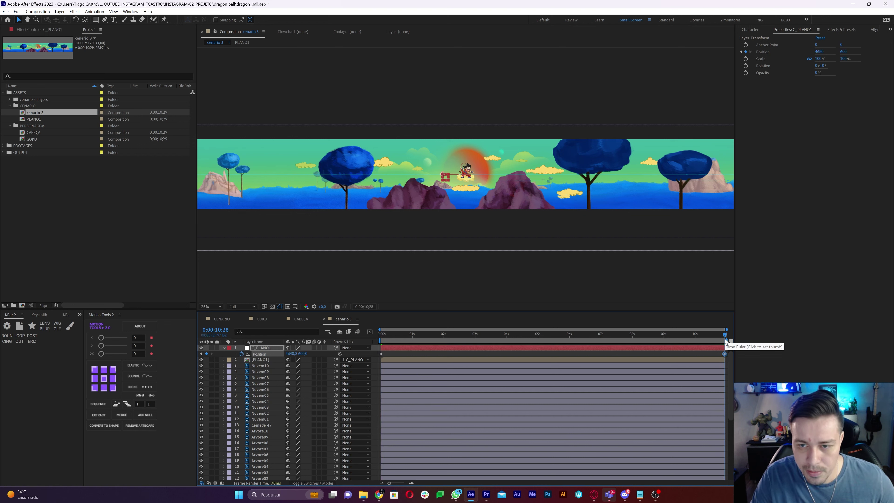
{"action": "key", "text": "shift+Left"}
{"action": "key", "text": "shift+Left"}
{"action": "key", "text": "shift+Left"}
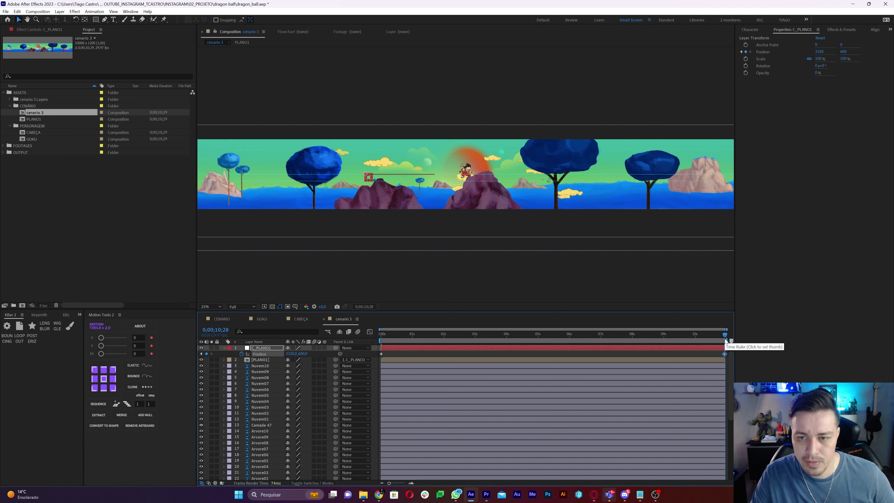
{"action": "key", "text": "shift+Left"}
{"action": "key", "text": "shift+Left"}
{"action": "key", "text": "shift+Left"}
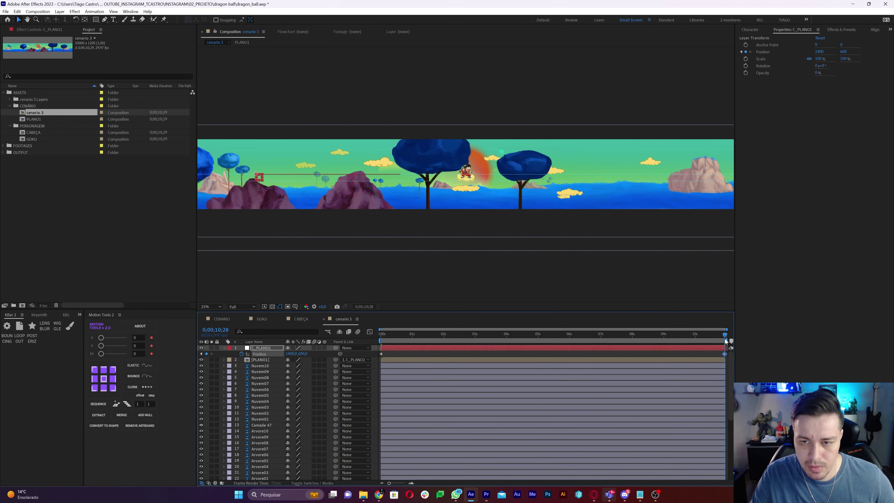
{"action": "key", "text": "shift+Left"}
{"action": "key", "text": "shift+Left"}
{"action": "key", "text": "shift+Left"}
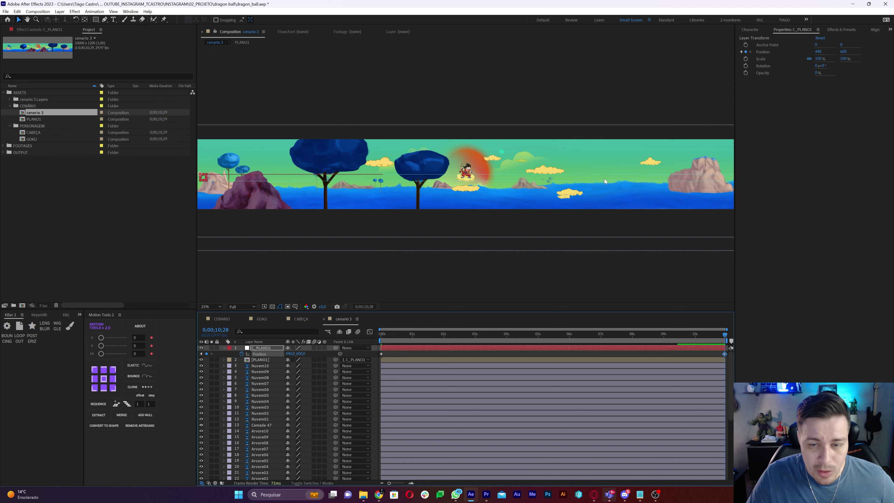
{"action": "key", "text": "comma"}
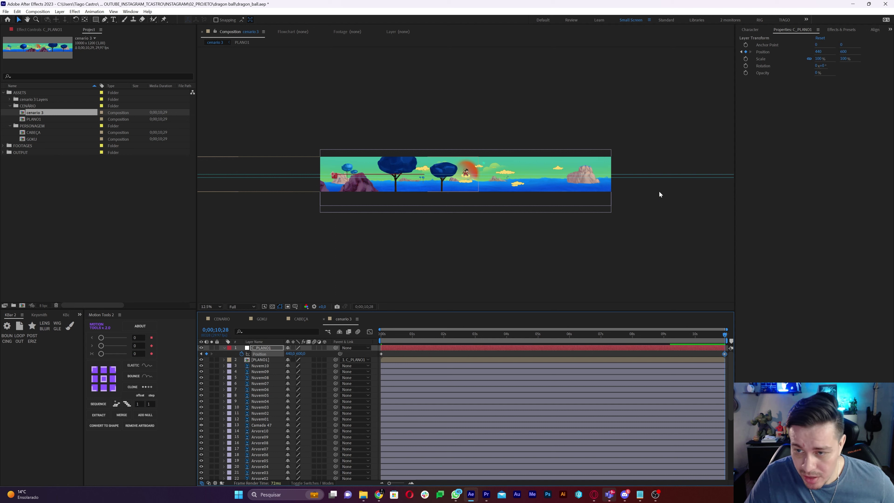
Duplicate PLANO1 three times, sliding each copy further right so the scenery continues end to end.
{"action": "left_click", "coordinate": [267, 359]}
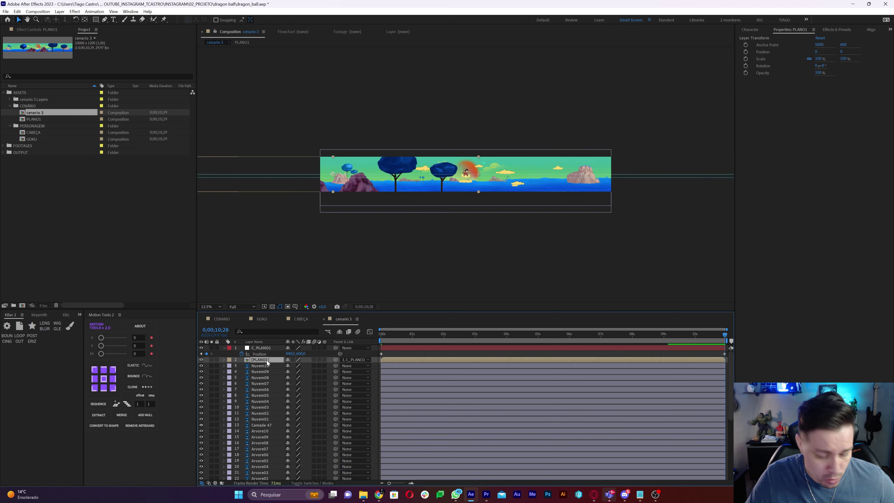
{"action": "key", "text": "ctrl+d"}
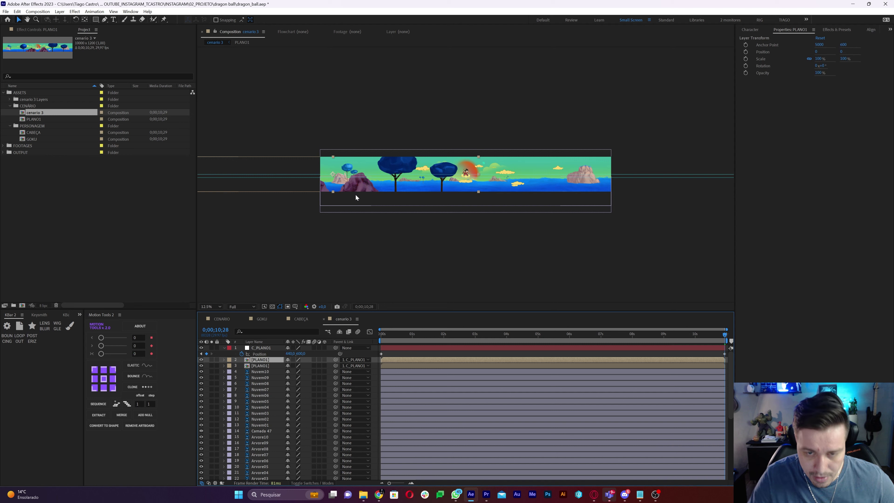
{"action": "left_click_drag", "start_coordinate": [269, 190], "coordinate": [522, 182]}
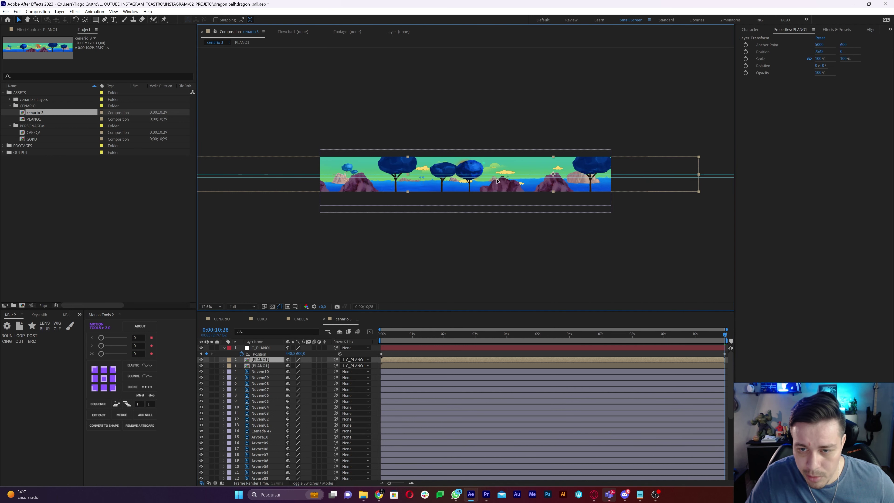
{"action": "key", "text": "comma"}
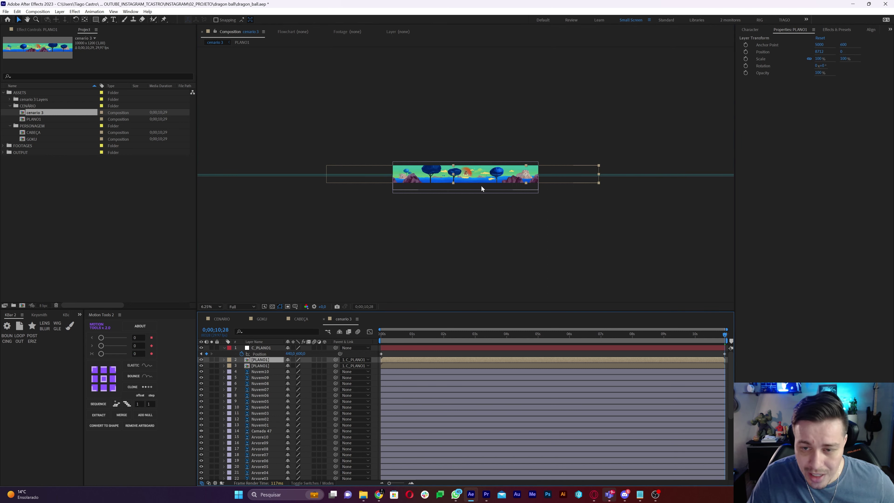
{"action": "key", "text": "ctrl+d"}
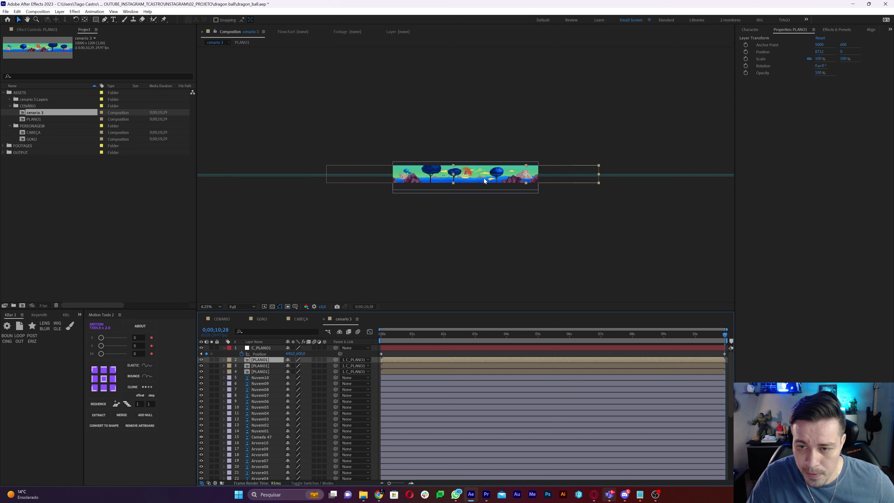
{"action": "left_click_drag", "start_coordinate": [475, 181], "coordinate": [614, 186]}
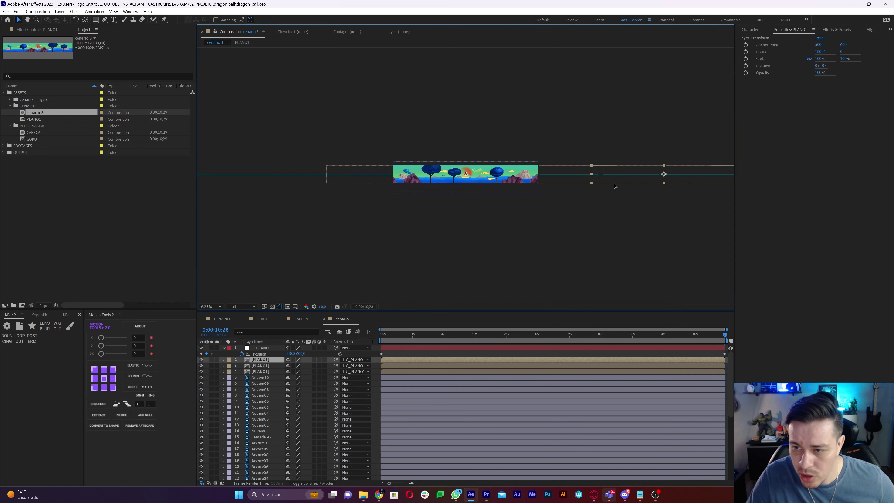
{"action": "key", "text": "comma"}
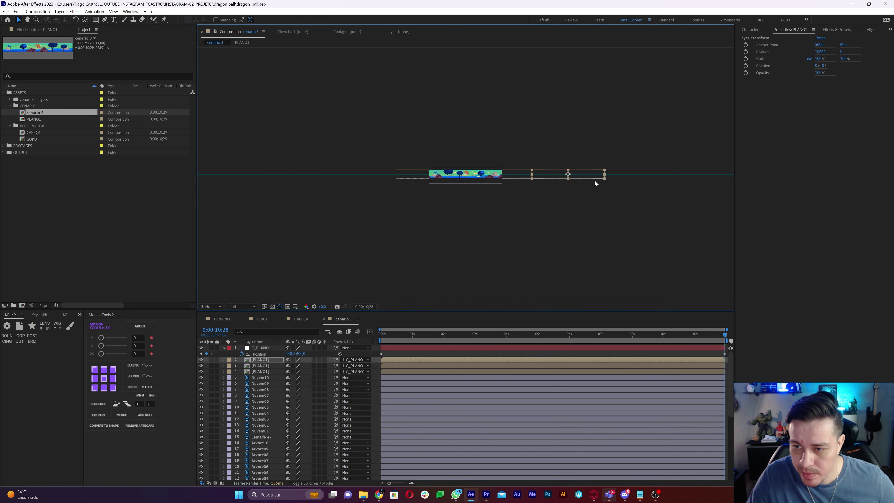
{"action": "key", "text": "ctrl+d"}
{"action": "left_click_drag", "start_coordinate": [579, 178], "coordinate": [647, 181]}
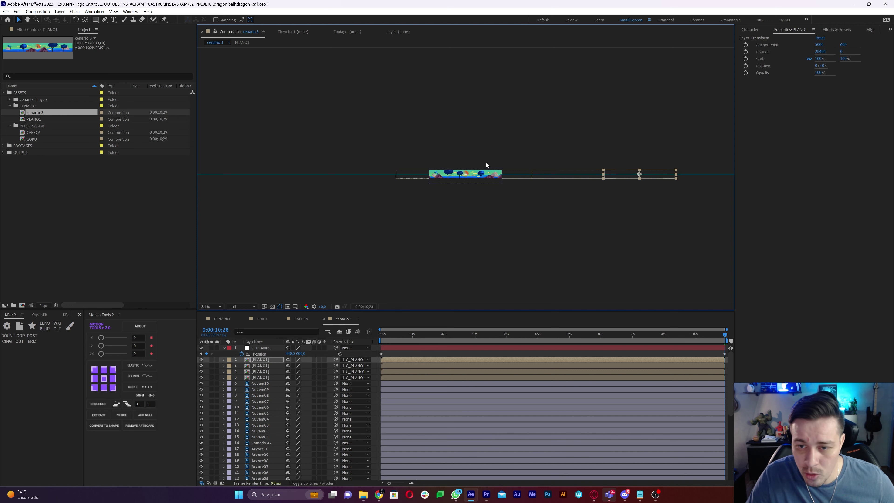
Push C_PLANO1's end Position keyframe left to X -19640.
{"action": "key", "text": "period"}
{"action": "key", "text": "period"}
{"action": "left_click", "coordinate": [706, 347]}
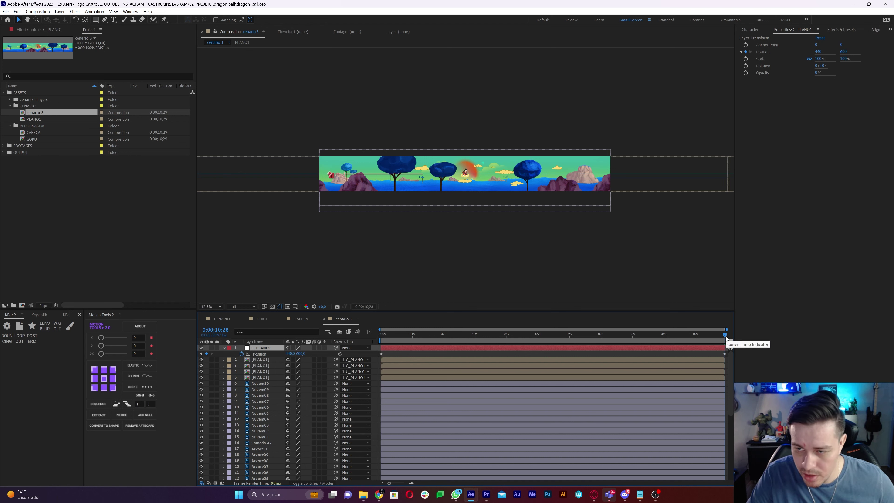
{"action": "key", "text": "shift+Left"}
{"action": "key", "text": "shift+Left"}
{"action": "key", "text": "shift+Left"}
{"action": "key", "text": "shift+Left"}
{"action": "key", "text": "shift+Left"}
{"action": "key", "text": "shift+Left"}
{"action": "key", "text": "shift+Left"}
{"action": "key", "text": "shift+Left"}
{"action": "key", "text": "shift+Left"}
{"action": "key", "text": "shift+Left"}
{"action": "key", "text": "shift+Left"}
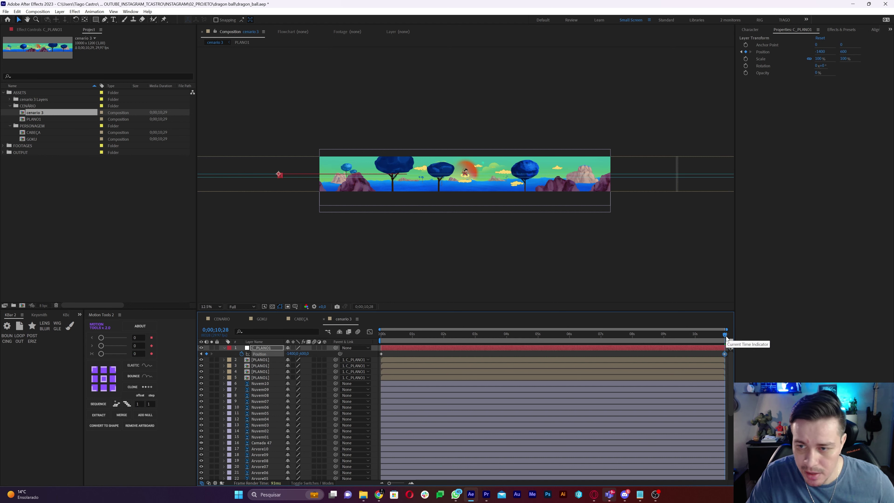
{"action": "key", "text": "shift+Left"}
{"action": "key", "text": "shift+Left"}
{"action": "key", "text": "shift+Left"}
{"action": "key", "text": "shift+Left"}
{"action": "key", "text": "shift+Left"}
{"action": "key", "text": "shift+Left"}
{"action": "key", "text": "shift+Left"}
{"action": "key", "text": "shift+Left"}
{"action": "key", "text": "shift+Left"}
{"action": "key", "text": "shift+Left"}
{"action": "key", "text": "shift+Left"}
{"action": "key", "text": "shift+Left"}
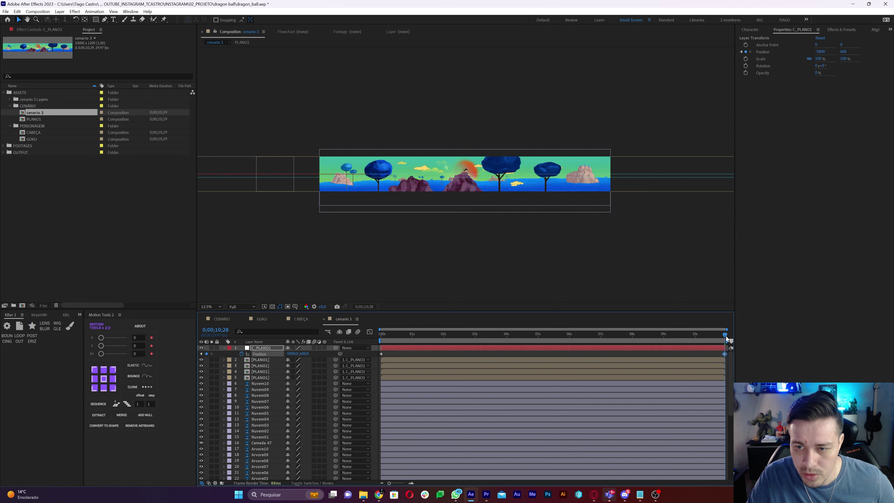
{"action": "key", "text": "shift+Left"}
{"action": "key", "text": "shift+Left"}
{"action": "key", "text": "shift+Left"}
{"action": "key", "text": "shift+Left"}
{"action": "key", "text": "shift+Left"}
{"action": "key", "text": "shift+Left"}
{"action": "key", "text": "shift+Left"}
{"action": "key", "text": "shift+Left"}
{"action": "key", "text": "shift+Left"}
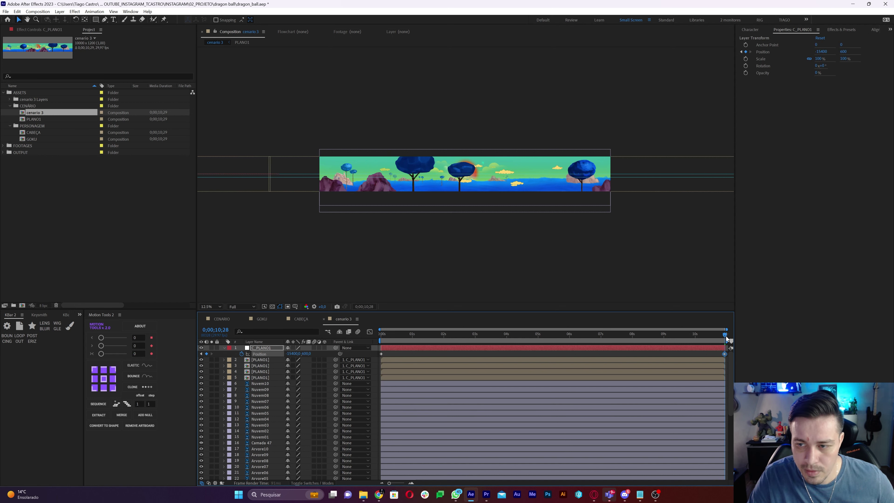
{"action": "key", "text": "shift+Left"}
{"action": "key", "text": "shift+Left"}
{"action": "key", "text": "shift+Left"}
{"action": "scroll", "coordinate": [489, 198], "scroll_direction": "down", "scroll_amount": 1}
{"action": "key", "text": "shift+Left"}
{"action": "key", "text": "shift+Left"}
{"action": "key", "text": "shift+Left"}
{"action": "key", "text": "shift+Left"}
{"action": "key", "text": "shift+Left"}
{"action": "key", "text": "shift+Left"}
{"action": "scroll", "coordinate": [489, 198], "scroll_direction": "up", "scroll_amount": 3}
Preview the scrolling scenery animation at full size.
{"action": "key", "text": "space"}
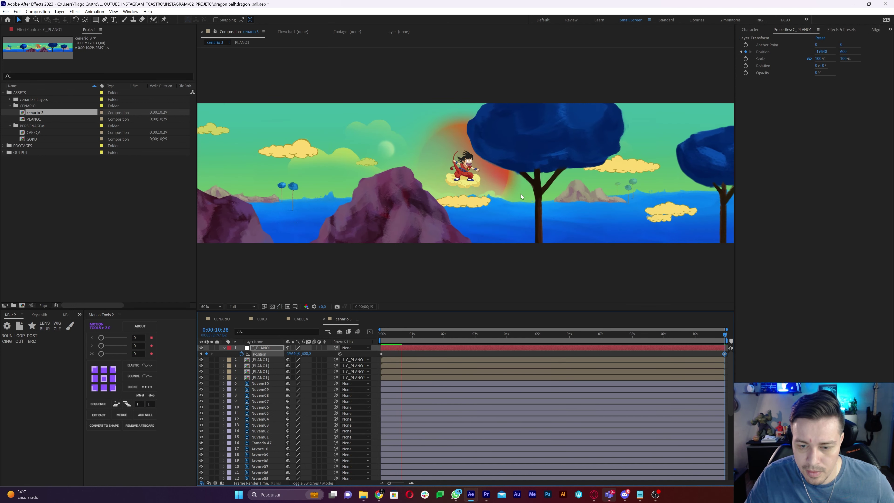
{"action": "key", "text": "period"}
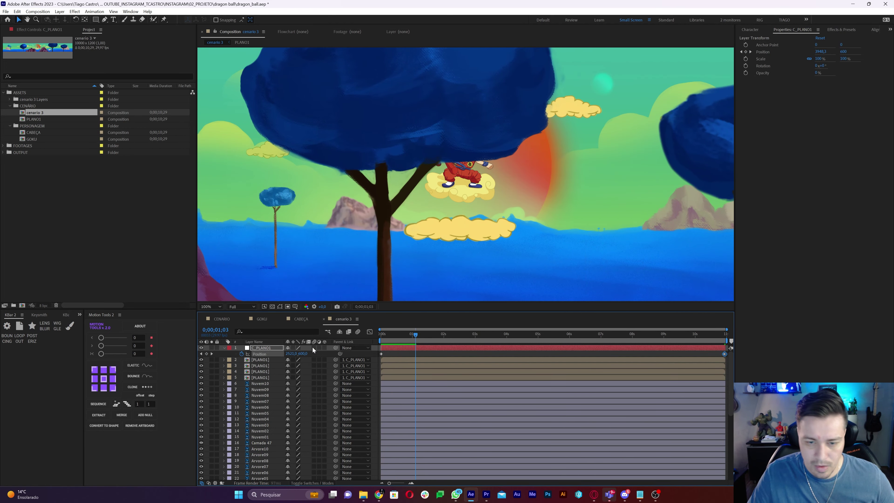
{"action": "scroll", "coordinate": [473, 240], "scroll_direction": "down", "scroll_amount": 1}
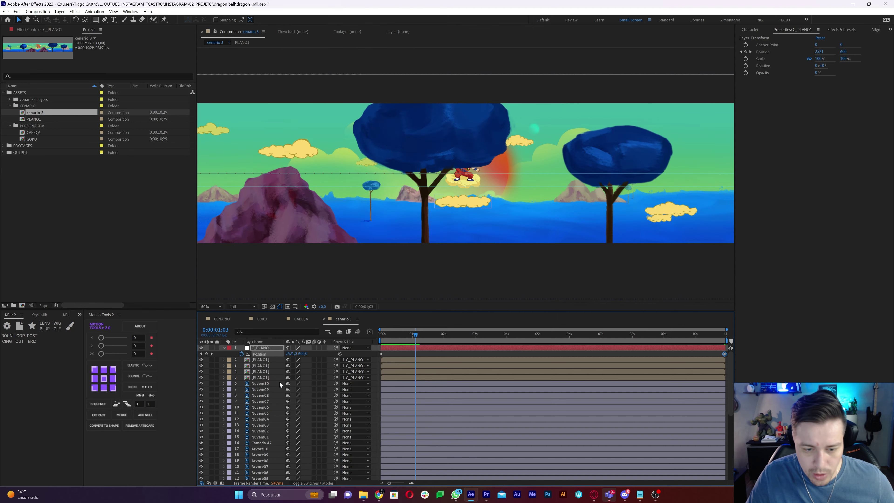
{"action": "scroll", "coordinate": [264, 387], "scroll_direction": "down", "scroll_amount": 2}
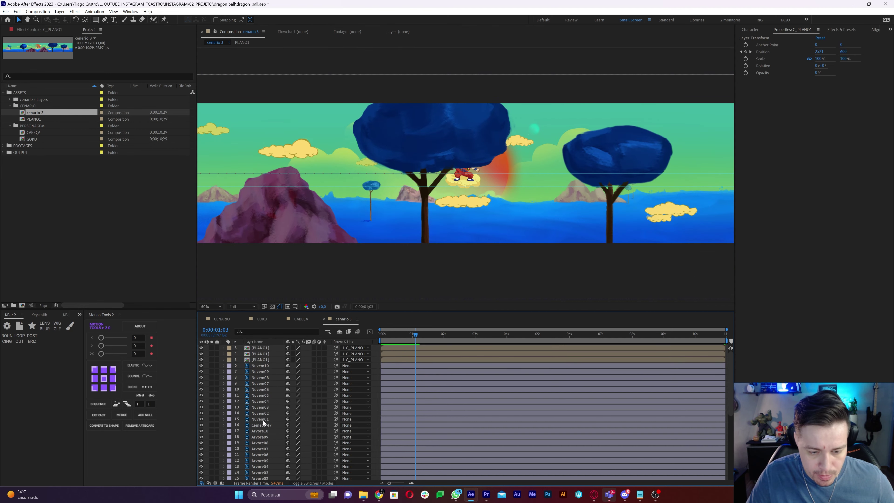
Select the scenery layers from Camada 47 through the Montanha, Camada, superficie and planet layers.
{"action": "left_click", "coordinate": [261, 407]}
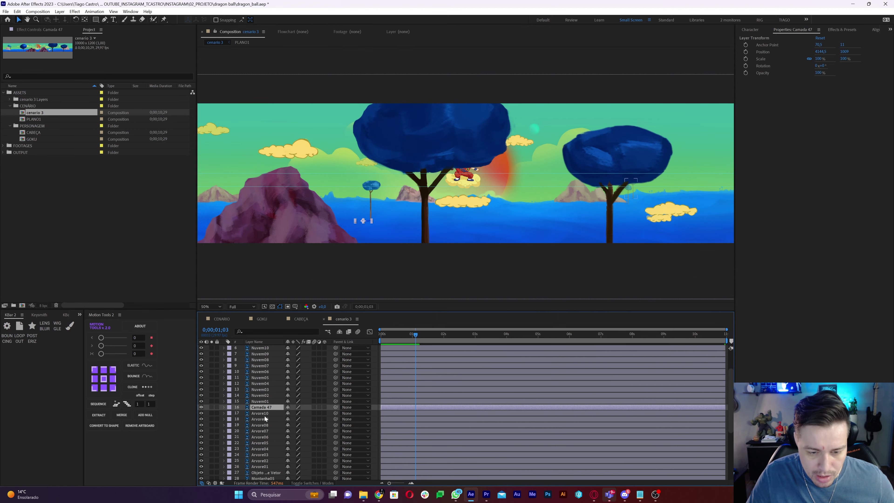
{"action": "scroll", "coordinate": [268, 434], "scroll_direction": "down", "scroll_amount": 1}
{"action": "left_click", "coordinate": [265, 448], "text": "shift"}
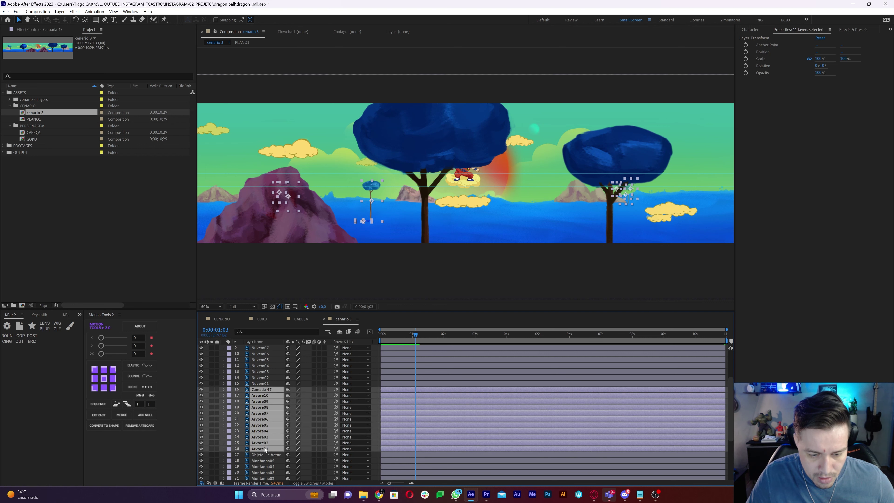
{"action": "left_click", "coordinate": [266, 461], "text": "ctrl"}
{"action": "left_click", "coordinate": [267, 466], "text": "ctrl"}
{"action": "left_click", "coordinate": [267, 472], "text": "ctrl"}
{"action": "scroll", "coordinate": [266, 449], "scroll_direction": "down", "scroll_amount": 2}
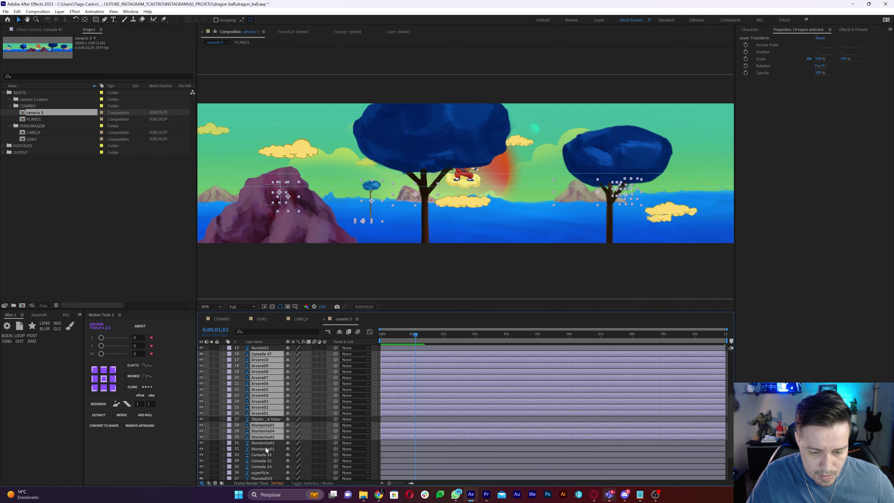
{"action": "left_click", "coordinate": [266, 443], "text": "ctrl"}
{"action": "left_click", "coordinate": [267, 449], "text": "ctrl"}
{"action": "left_click", "coordinate": [266, 461], "text": "ctrl"}
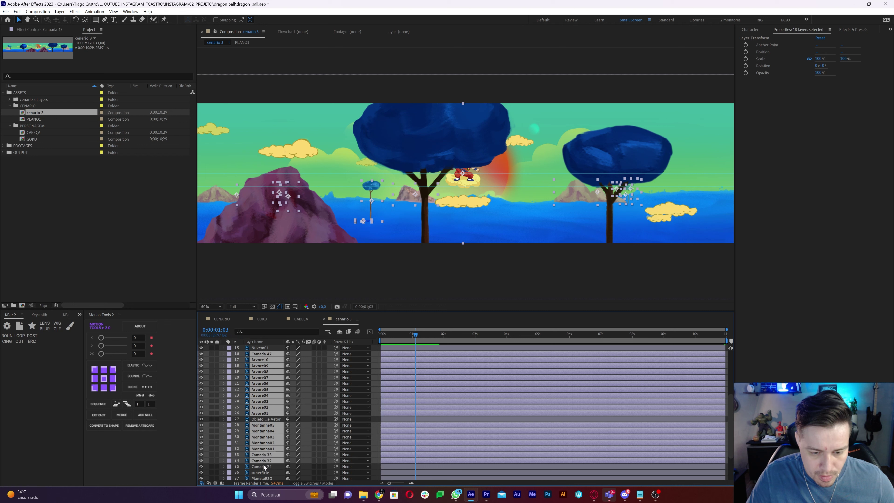
{"action": "left_click", "coordinate": [265, 467], "text": "ctrl"}
{"action": "scroll", "coordinate": [267, 459], "scroll_direction": "down", "scroll_amount": 2}
{"action": "left_click", "coordinate": [264, 437], "text": "ctrl"}
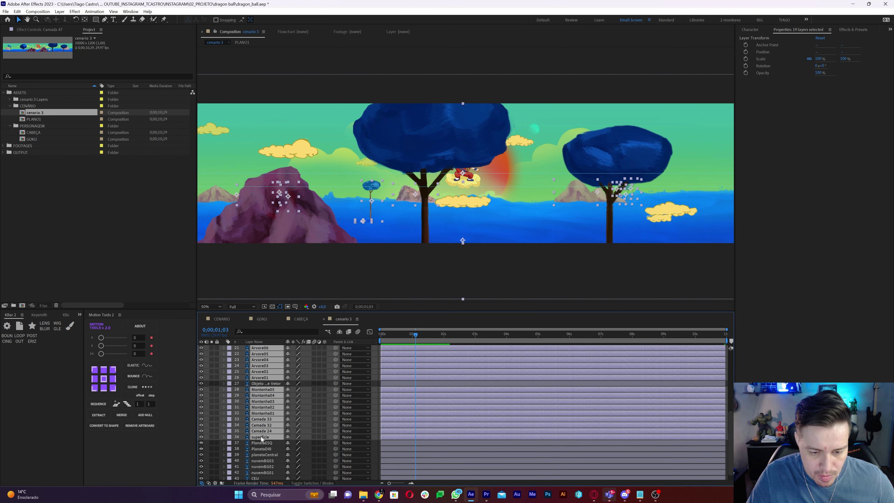
{"action": "left_click", "coordinate": [263, 443], "text": "ctrl"}
{"action": "left_click", "coordinate": [262, 449], "text": "ctrl"}
{"action": "left_click", "coordinate": [263, 454], "text": "ctrl"}
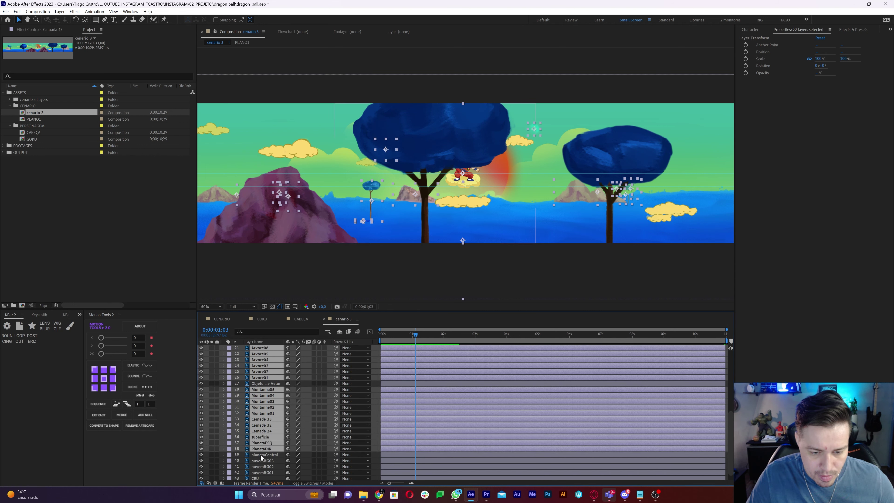
Check the selection by toggling visibility and drop planetaCentral, PlanetaDIR and PlanetaESQ from it.
{"action": "left_click", "coordinate": [201, 454]}
{"action": "left_click", "coordinate": [202, 455]}
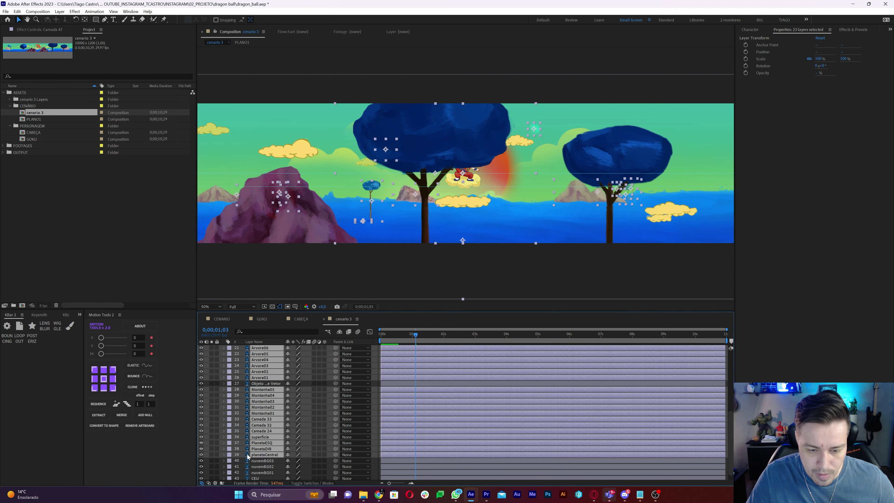
{"action": "left_click", "coordinate": [264, 455], "text": "ctrl"}
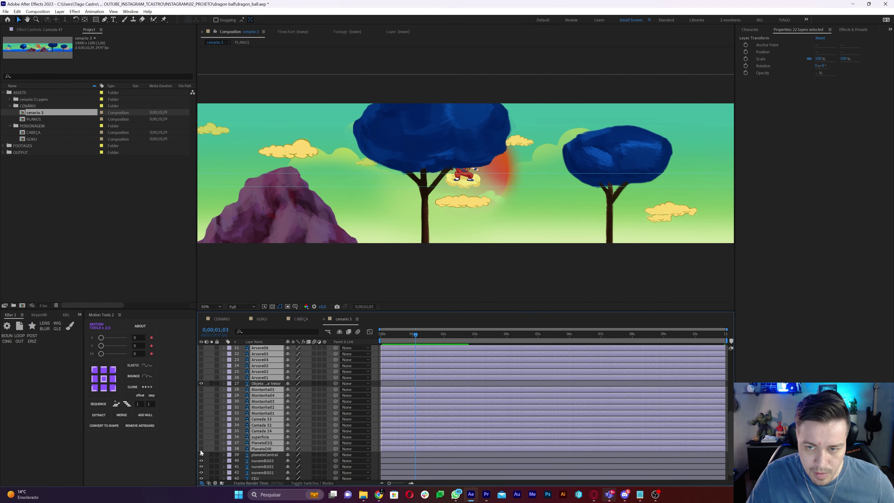
{"action": "left_click", "coordinate": [201, 449]}
{"action": "left_click", "coordinate": [201, 449]}
{"action": "left_click", "coordinate": [201, 450]}
{"action": "left_click", "coordinate": [201, 449]}
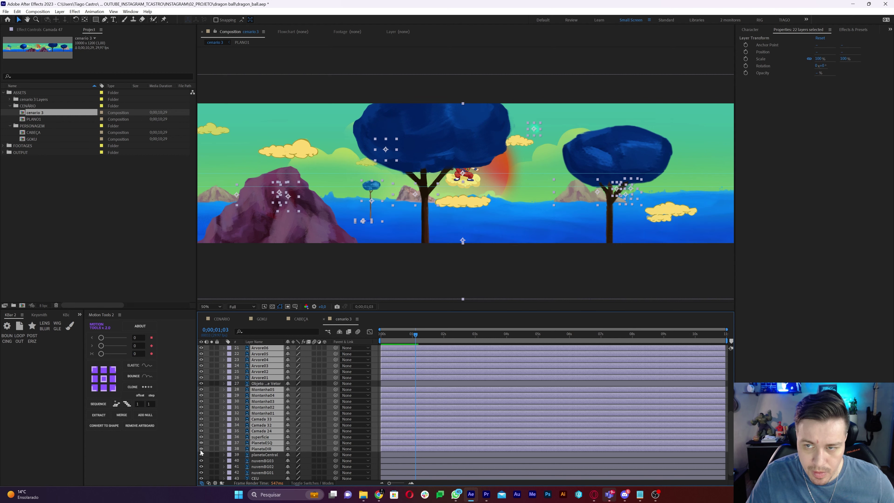
{"action": "left_click", "coordinate": [266, 449], "text": "ctrl"}
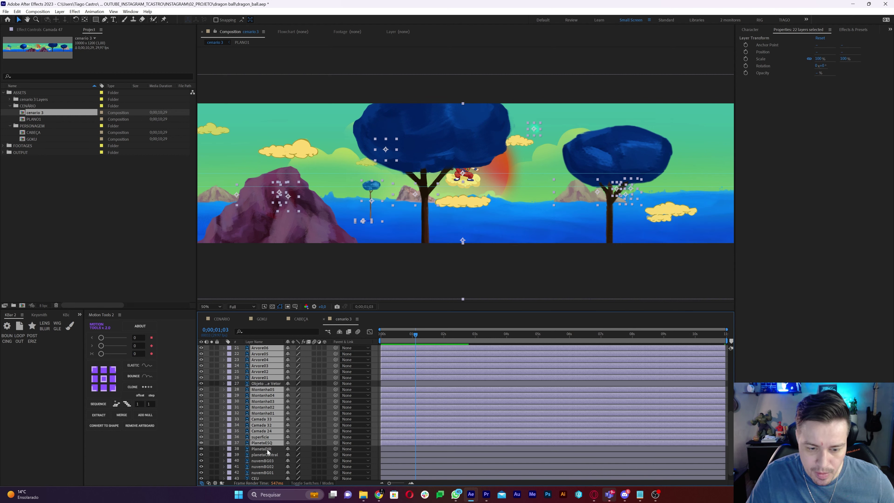
{"action": "left_click", "coordinate": [234, 442], "text": "ctrl"}
{"action": "left_click", "coordinate": [201, 437]}
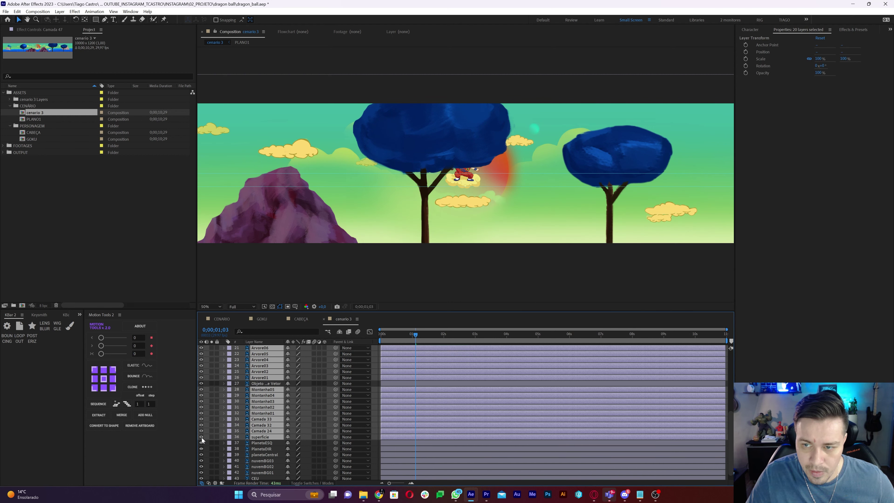
{"action": "left_click", "coordinate": [202, 437]}
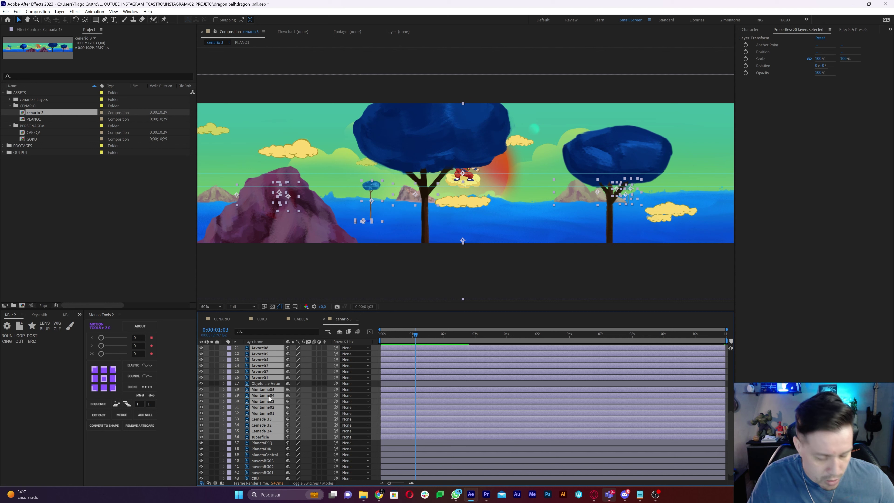
Pre-compose the selected scenery layers into a composition named PLANO 2.
{"action": "key", "text": "ctrl+shift+c"}
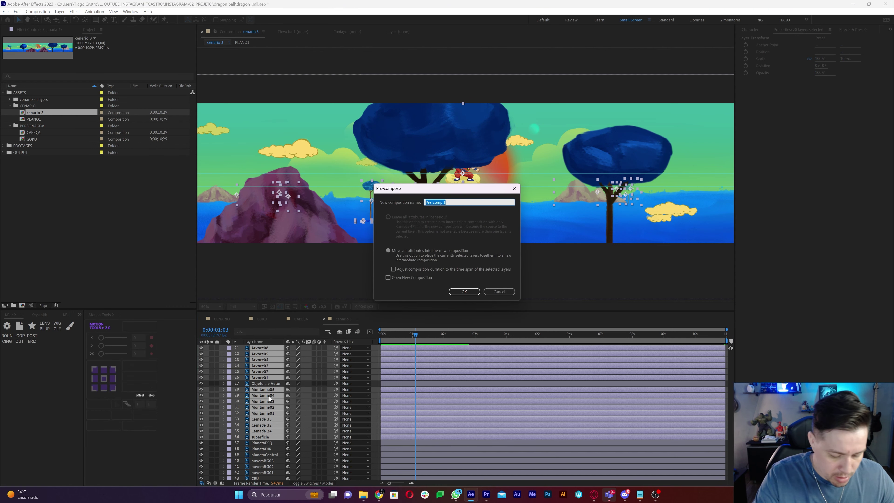
{"action": "type", "text": "PLANO 2"}
{"action": "key", "text": "Return"}
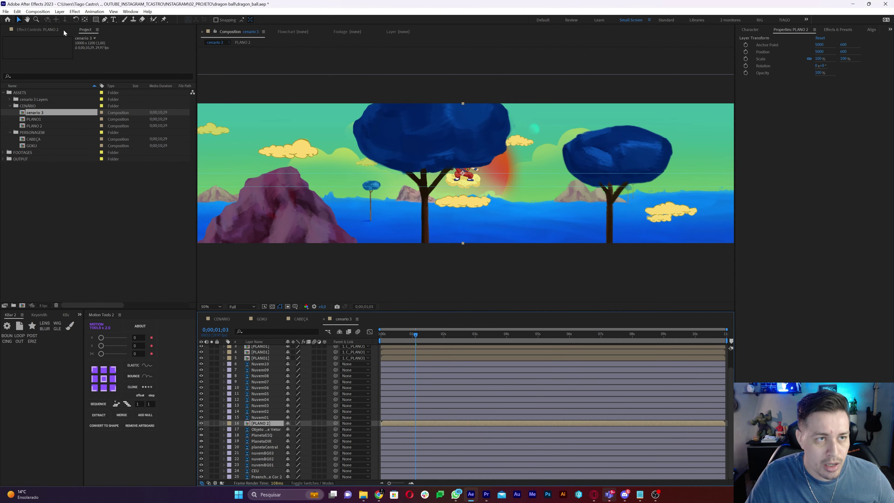
Add a new null object layer named C_PLANO2.
{"action": "left_click", "coordinate": [60, 12]}
{"action": "mouse_move", "coordinate": [104, 20]}
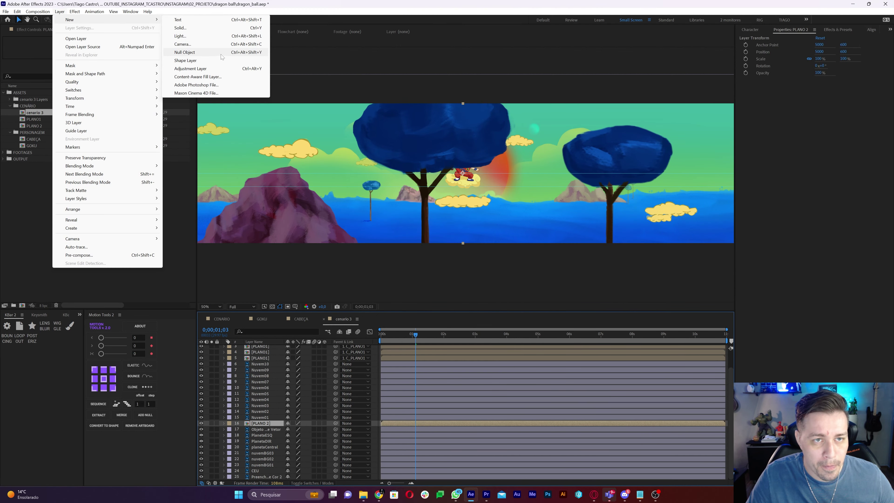
{"action": "left_click", "coordinate": [222, 54]}
{"action": "key", "text": "Return"}
{"action": "type", "text": "C_"}
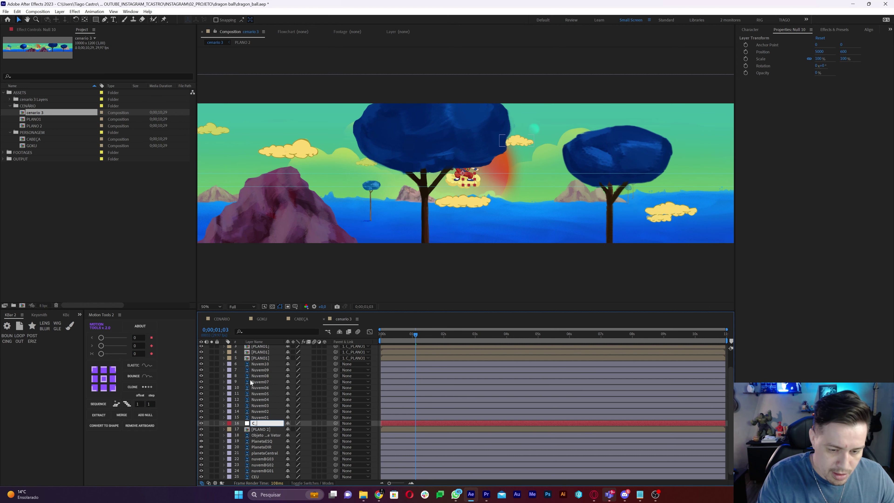
{"action": "type", "text": "PLANO2"}
{"action": "key", "text": "Return"}
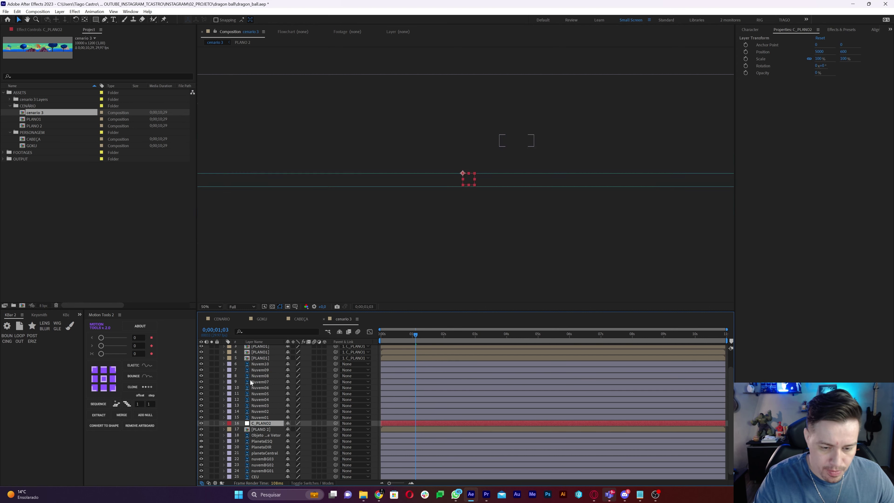
Parent PLANO 2 to C_PLANO2 and set a starting Position keyframe on the null at frame 0.
{"action": "left_click", "coordinate": [270, 429]}
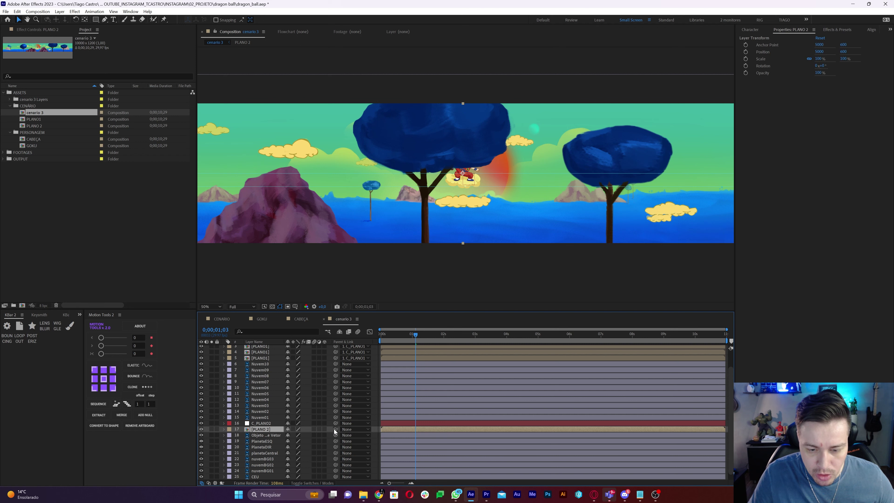
{"action": "left_click_drag", "start_coordinate": [336, 429], "coordinate": [269, 424]}
{"action": "left_click", "coordinate": [394, 334]}
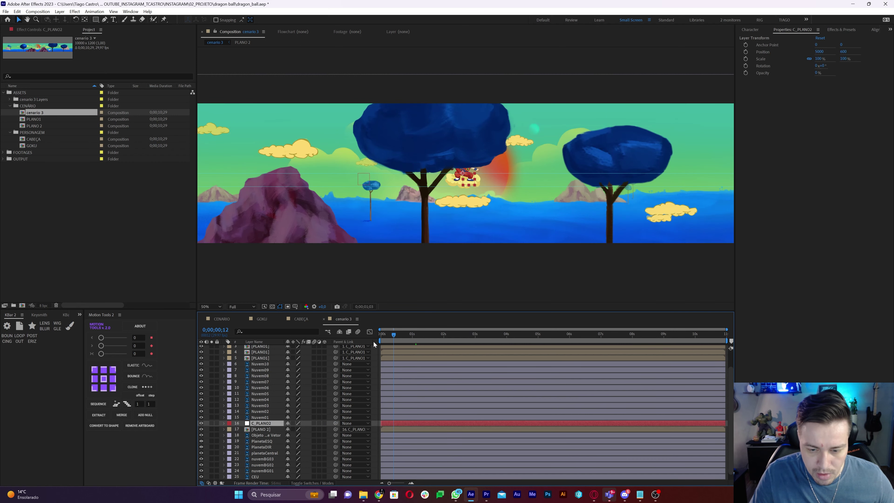
{"action": "key", "text": "Home"}
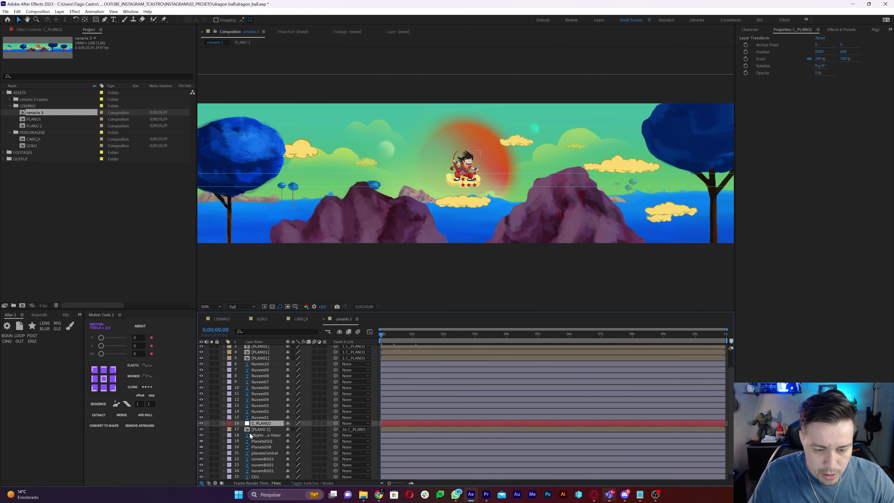
{"action": "key", "text": "p"}
{"action": "left_click", "coordinate": [242, 430]}
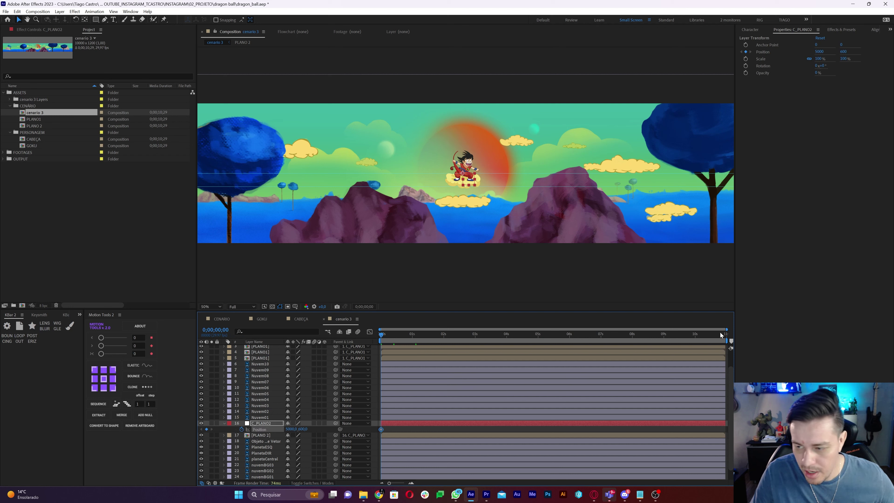
{"action": "left_click", "coordinate": [724, 336]}
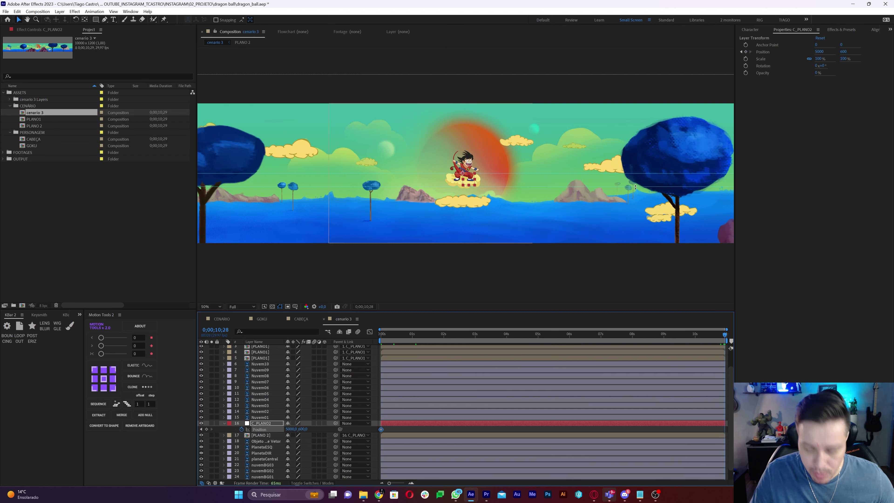
Nudge C_PLANO2 left to an end Position keyframe near X 4360 and preview the slide.
{"action": "key", "text": "shift+Left"}
{"action": "key", "text": "shift+Left"}
{"action": "key", "text": "shift+Left"}
{"action": "key", "text": "shift+Left"}
{"action": "key", "text": "shift+Left"}
{"action": "key", "text": "shift+Left"}
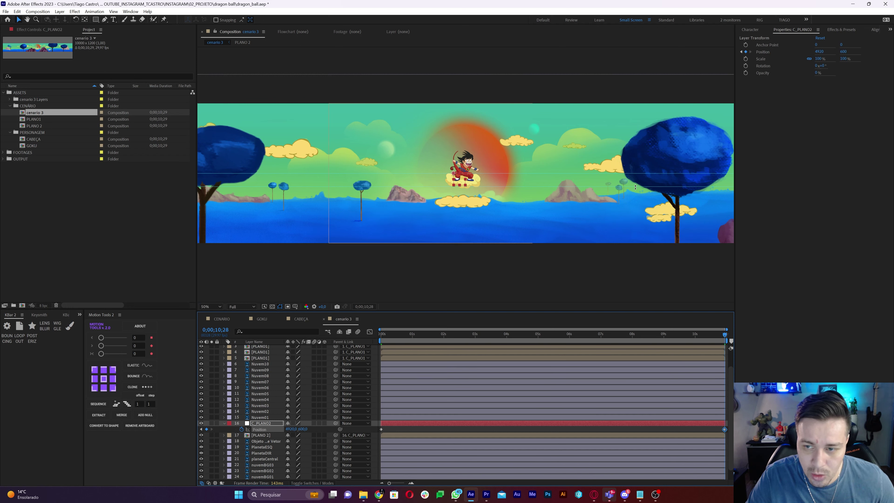
{"action": "key", "text": "shift+Left"}
{"action": "key", "text": "shift+Left"}
{"action": "key", "text": "shift+Left"}
{"action": "key", "text": "shift+Left"}
{"action": "key", "text": "shift+Left"}
{"action": "key", "text": "shift+Left"}
{"action": "key", "text": "shift+Left"}
{"action": "key", "text": "shift+Left"}
{"action": "key", "text": "shift+Left"}
{"action": "key", "text": "shift+Left"}
{"action": "key", "text": "shift+Left"}
{"action": "key", "text": "shift+Left"}
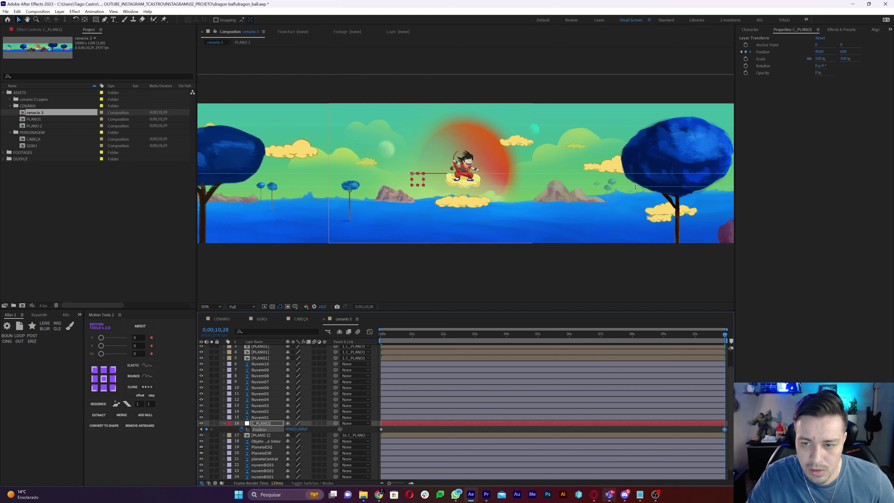
{"action": "key", "text": "shift+Left"}
{"action": "key", "text": "shift+Left"}
{"action": "key", "text": "shift+Left"}
{"action": "key", "text": "shift+Left"}
{"action": "key", "text": "shift+Left"}
{"action": "key", "text": "shift+Left"}
{"action": "key", "text": "shift+Left"}
{"action": "key", "text": "shift+Left"}
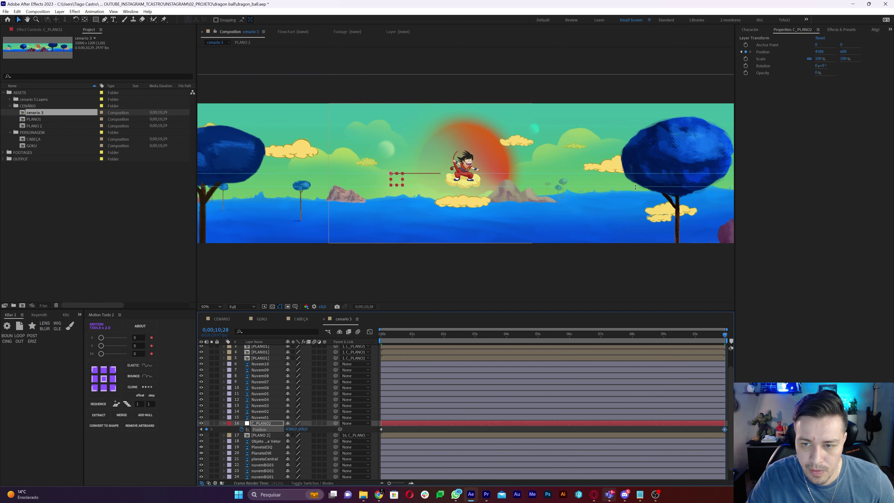
{"action": "key", "text": "shift+Left"}
{"action": "key", "text": "space"}
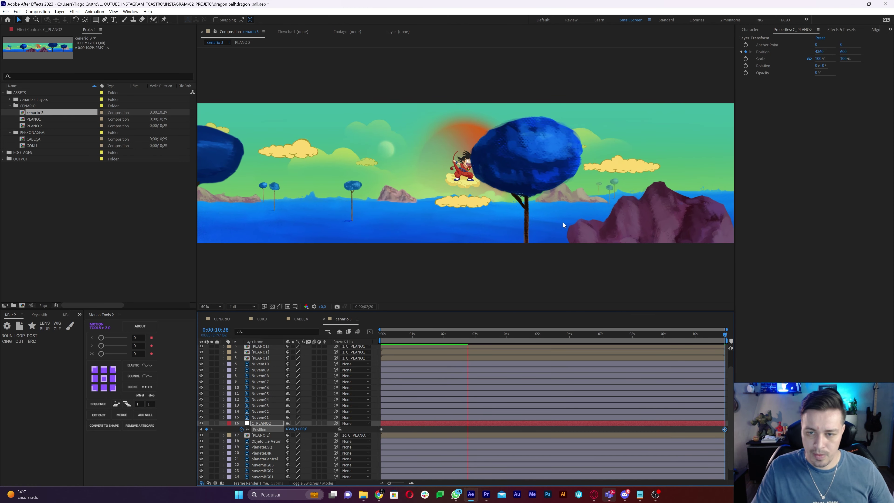
{"action": "left_click", "coordinate": [383, 335]}
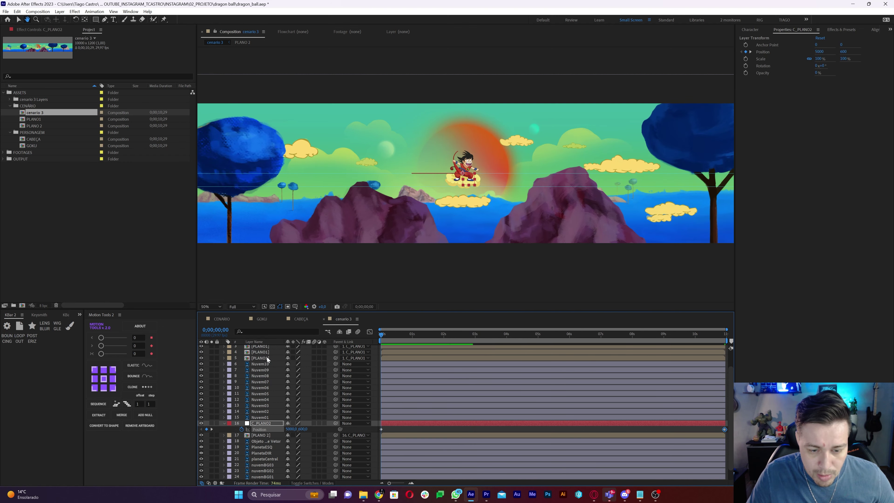
Keyframe all ten Nuvem clouds' Position so they drift left by the clip's last frame.
{"action": "left_click", "coordinate": [262, 364]}
{"action": "left_click", "coordinate": [266, 418], "text": "shift"}
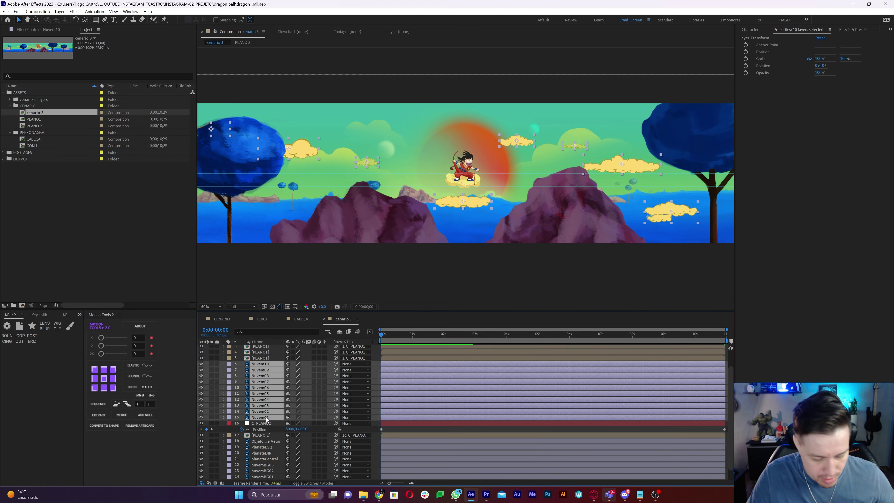
{"action": "key", "text": "p"}
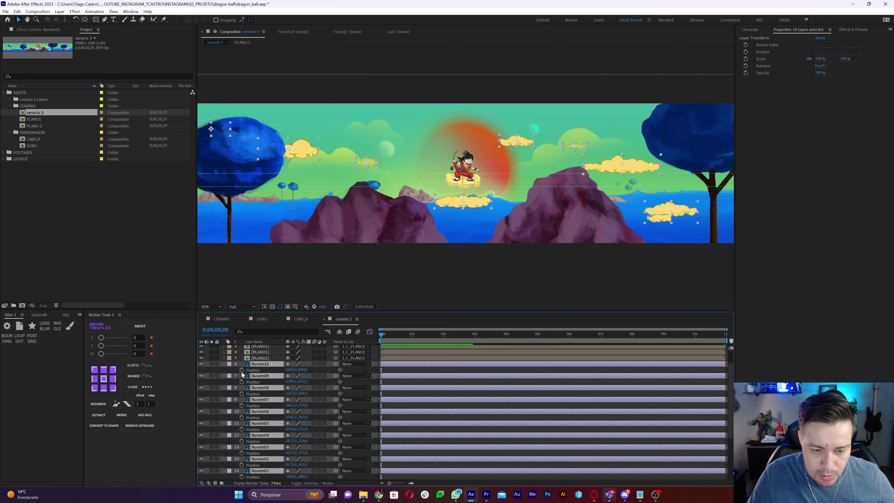
{"action": "left_click", "coordinate": [242, 369]}
{"action": "key", "text": "End"}
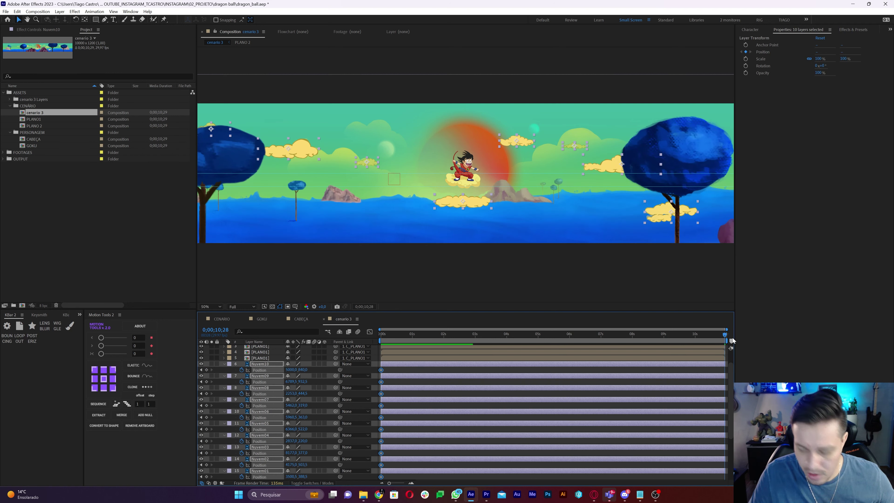
{"action": "key", "text": "shift+Left"}
{"action": "key", "text": "shift+Left"}
{"action": "key", "text": "shift+Left"}
{"action": "key", "text": "shift+Left"}
{"action": "key", "text": "shift+Left"}
{"action": "key", "text": "shift+Left"}
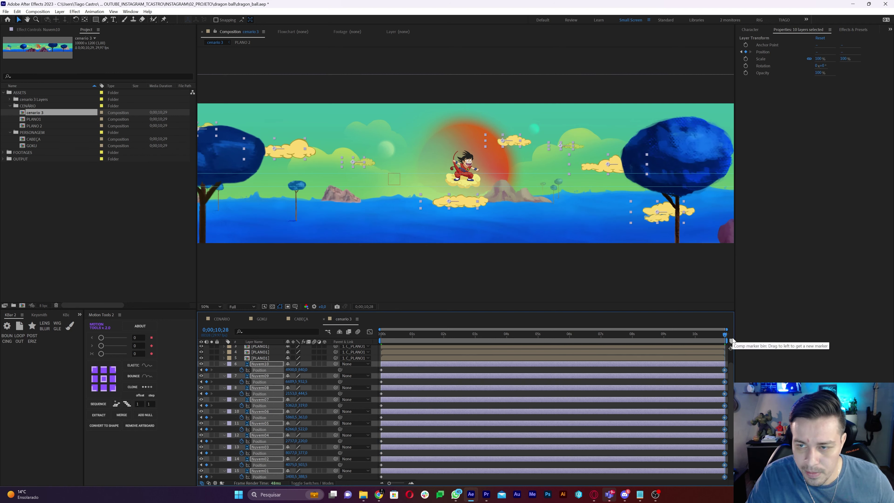
{"action": "key", "text": "shift+Left"}
{"action": "key", "text": "shift+Left"}
{"action": "key", "text": "shift+Left"}
{"action": "key", "text": "shift+Left"}
{"action": "key", "text": "shift+Left"}
{"action": "key", "text": "shift+Left"}
{"action": "key", "text": "shift+Left"}
{"action": "key", "text": "shift+Left"}
{"action": "key", "text": "shift+Left"}
{"action": "key", "text": "shift+Left"}
{"action": "key", "text": "shift+Left"}
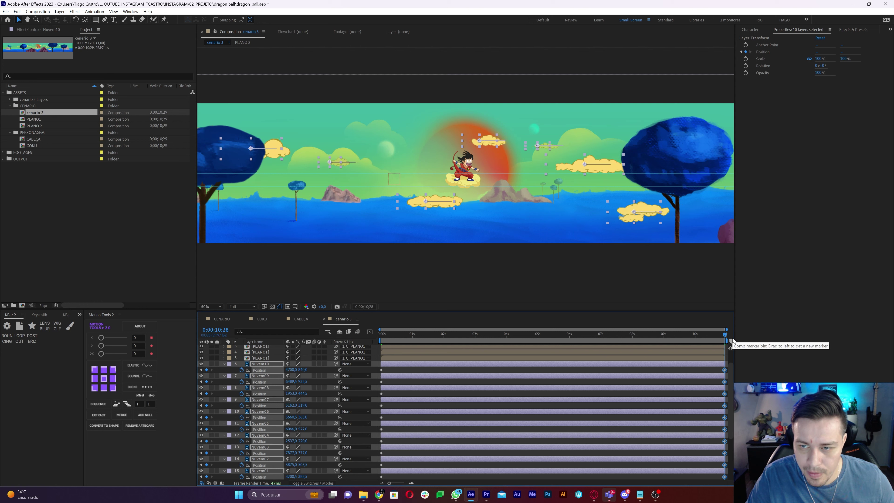
{"action": "key", "text": "shift+Left"}
{"action": "key", "text": "shift+Left"}
{"action": "key", "text": "shift+Left"}
{"action": "key", "text": "shift+Left"}
{"action": "key", "text": "shift+Left"}
{"action": "key", "text": "shift+Left"}
{"action": "key", "text": "shift+Left"}
{"action": "key", "text": "shift+Left"}
{"action": "key", "text": "shift+Left"}
{"action": "key", "text": "shift+Left"}
{"action": "key", "text": "shift+Left"}
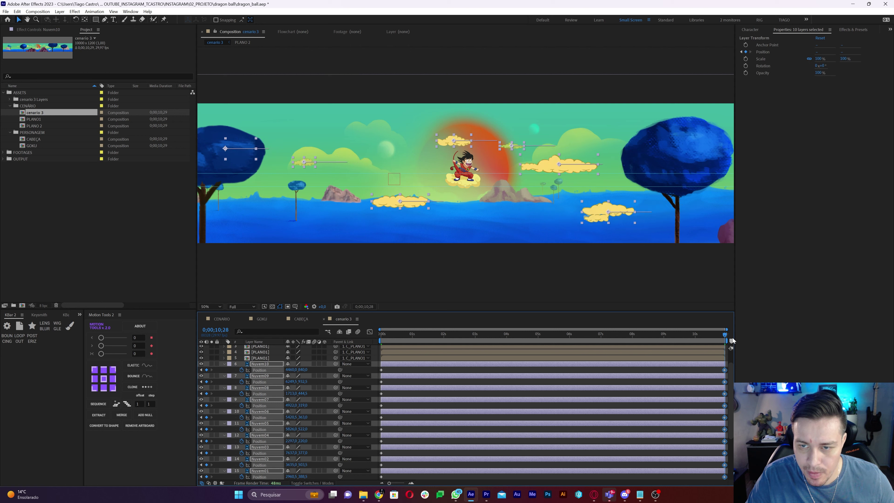
{"action": "key", "text": "shift+Left"}
{"action": "key", "text": "shift+Left"}
{"action": "key", "text": "shift+Left"}
{"action": "key", "text": "shift+Left"}
{"action": "key", "text": "shift+Left"}
{"action": "key", "text": "shift+Left"}
{"action": "key", "text": "shift+Left"}
{"action": "key", "text": "shift+Left"}
{"action": "key", "text": "shift+Left"}
{"action": "key", "text": "shift+Left"}
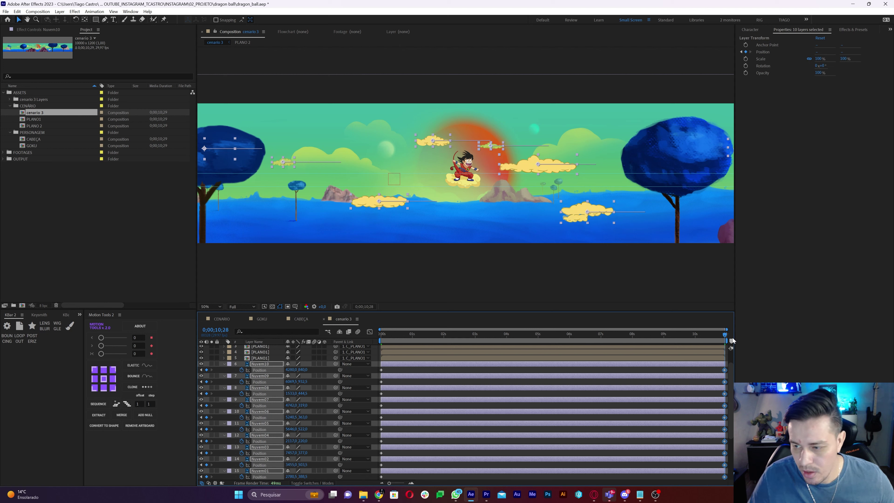
Stagger the clouds' end keyframes earlier, around 7–10 s (Nuvem10, 09, 08, 06, 04, 03, 02).
{"action": "left_click", "coordinate": [708, 369]}
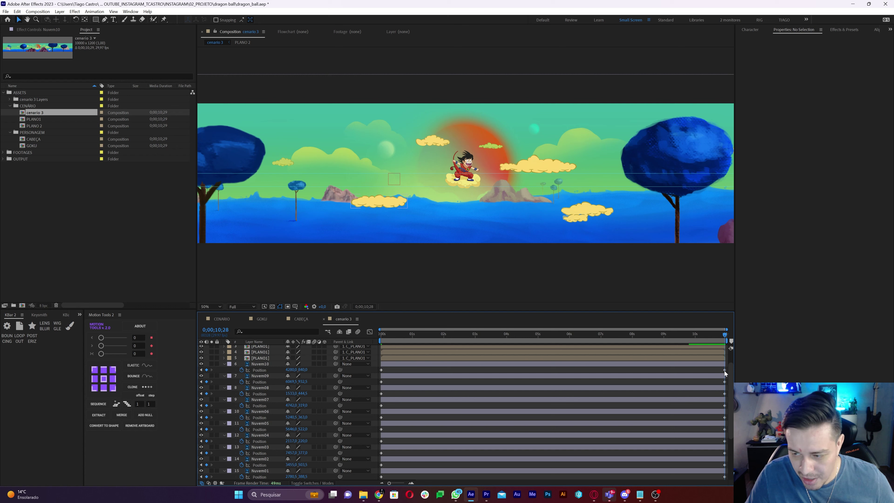
{"action": "left_click_drag", "start_coordinate": [724, 370], "coordinate": [656, 369]}
{"action": "left_click_drag", "start_coordinate": [724, 381], "coordinate": [632, 397]}
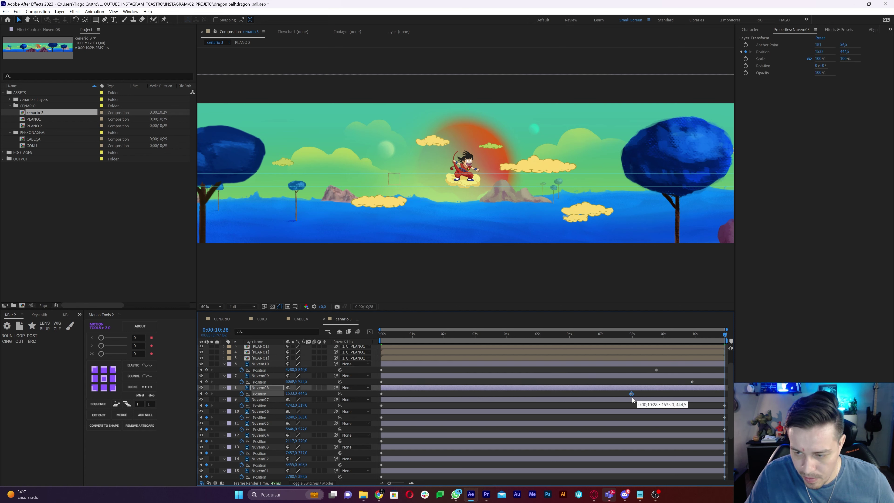
{"action": "left_click_drag", "start_coordinate": [724, 417], "coordinate": [682, 417]}
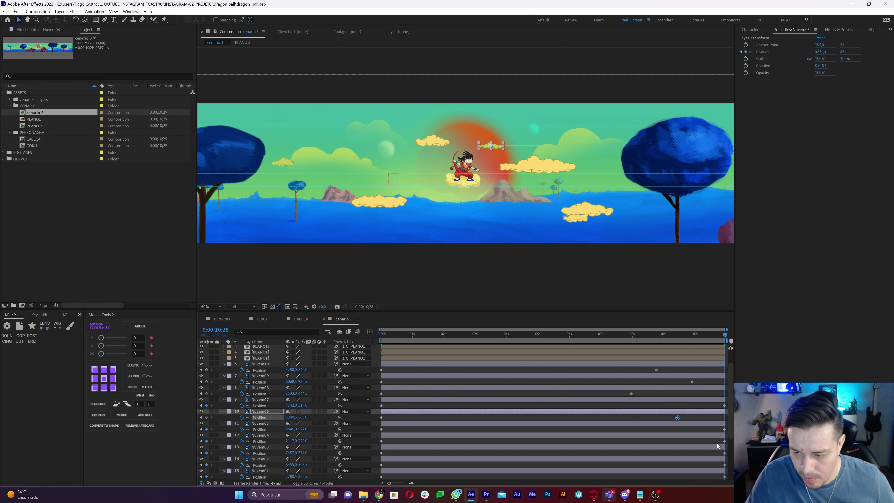
{"action": "left_click_drag", "start_coordinate": [724, 441], "coordinate": [612, 441]}
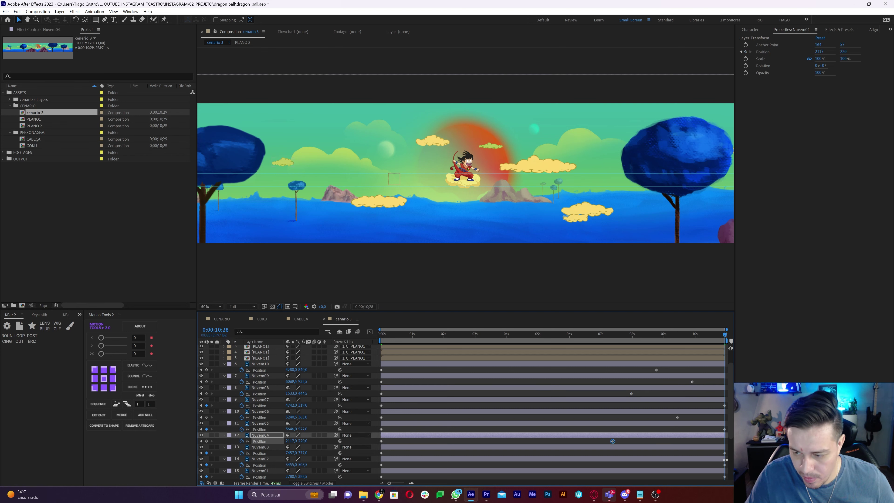
{"action": "left_click_drag", "start_coordinate": [725, 453], "coordinate": [663, 454]}
{"action": "left_click_drag", "start_coordinate": [724, 465], "coordinate": [690, 465]}
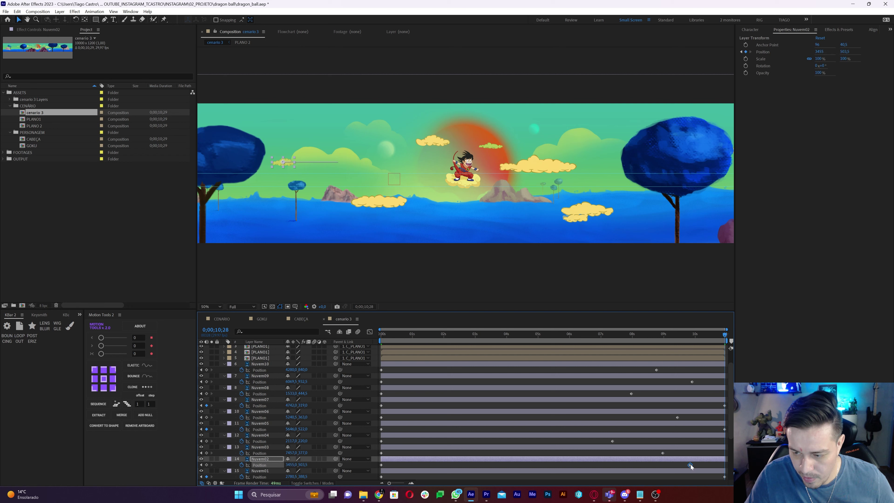
{"action": "scroll", "coordinate": [711, 446], "scroll_direction": "down", "scroll_amount": 3}
{"action": "left_click_drag", "start_coordinate": [724, 423], "coordinate": [710, 423]}
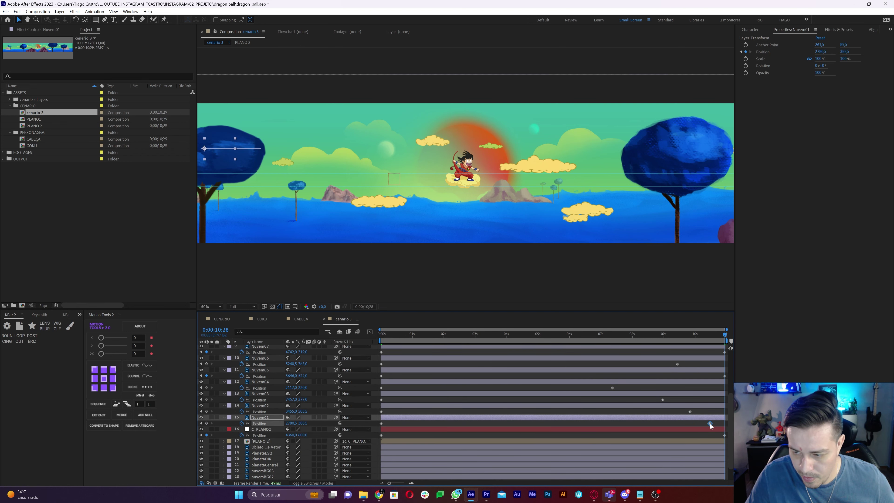
{"action": "left_click", "coordinate": [608, 335]}
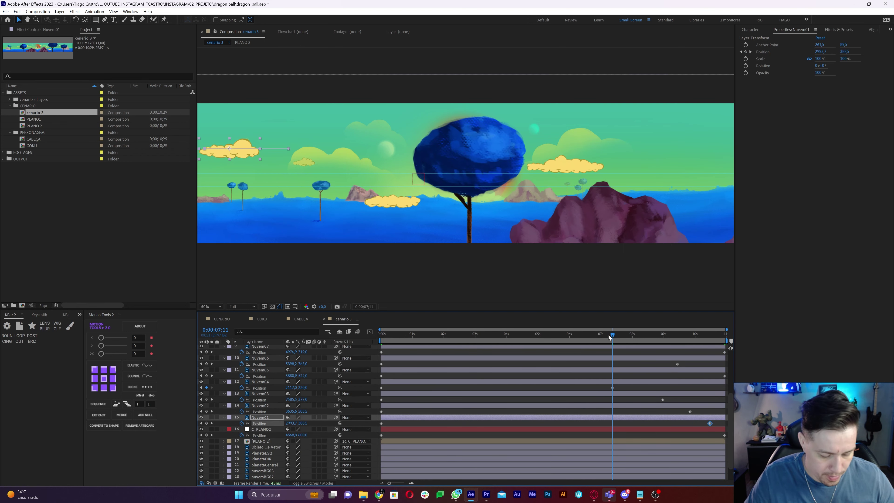
{"action": "key", "text": "space"}
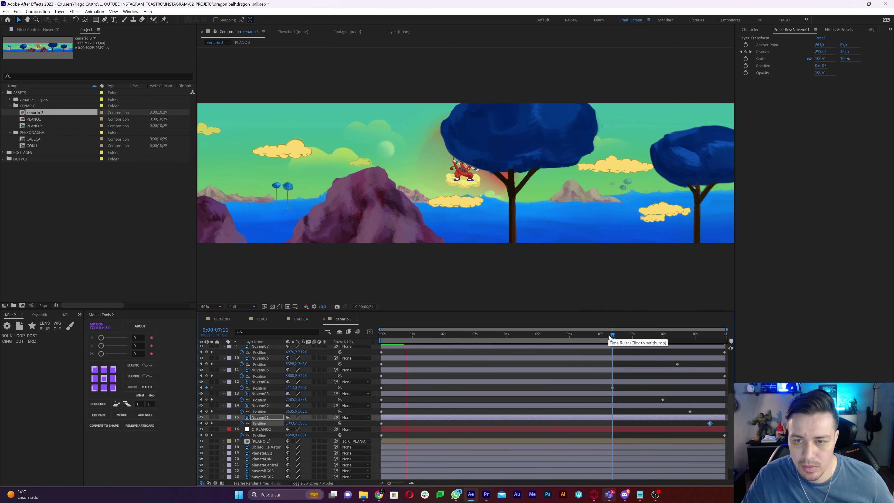
{"action": "scroll", "coordinate": [449, 181], "scroll_direction": "up", "scroll_amount": 2}
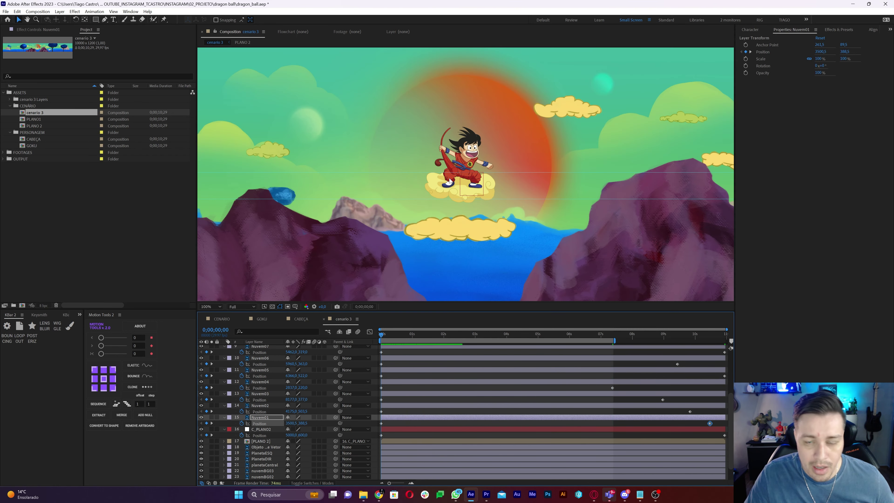
{"action": "key", "text": "space"}
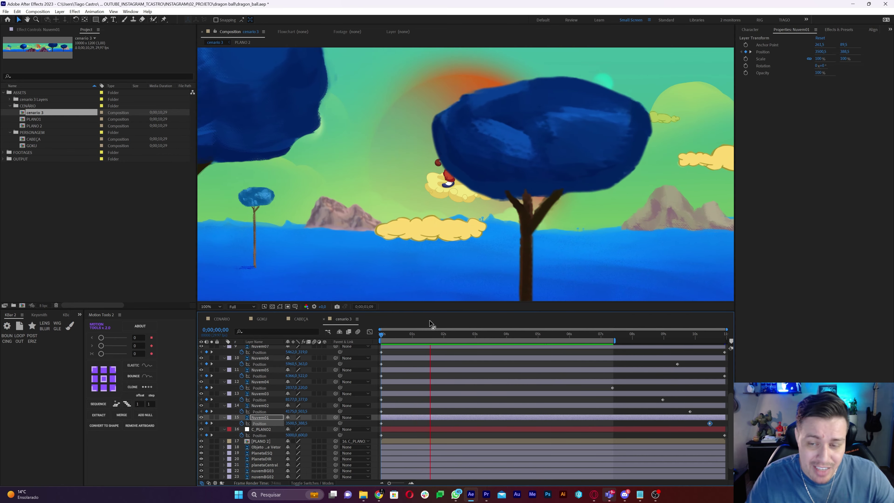
{"action": "key", "text": "space"}
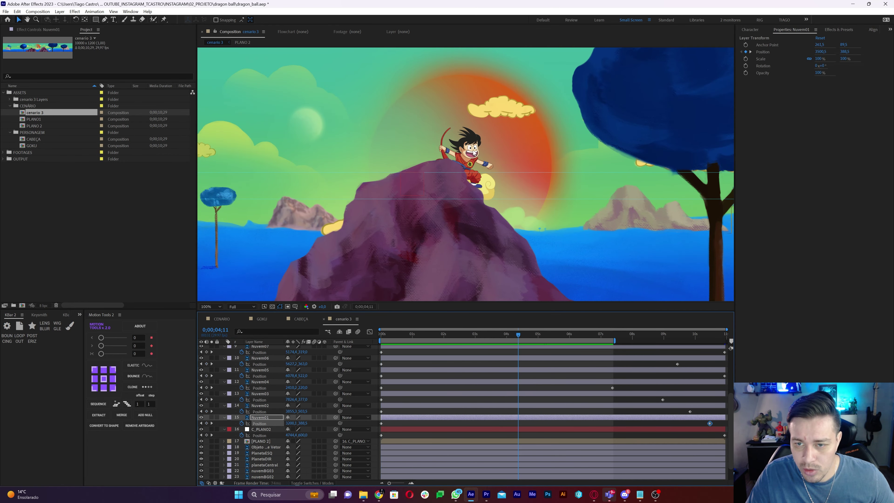
Reveal the GOKU composition in the Project panel and drag it into the cenario 3 timeline.
{"action": "left_click", "coordinate": [264, 319]}
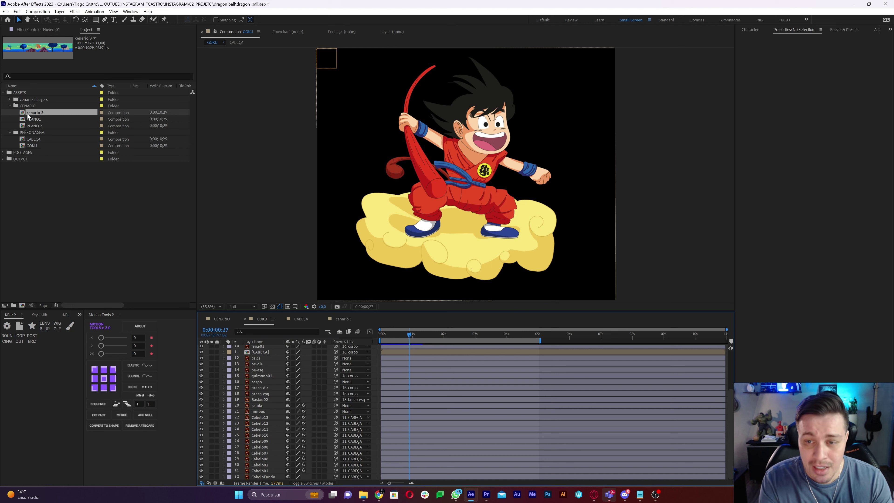
{"action": "right_click", "coordinate": [263, 320]}
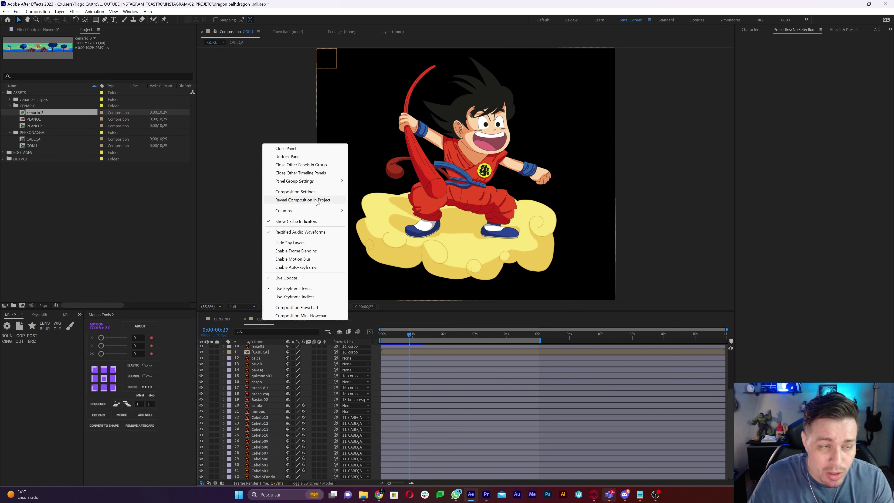
{"action": "left_click", "coordinate": [303, 200]}
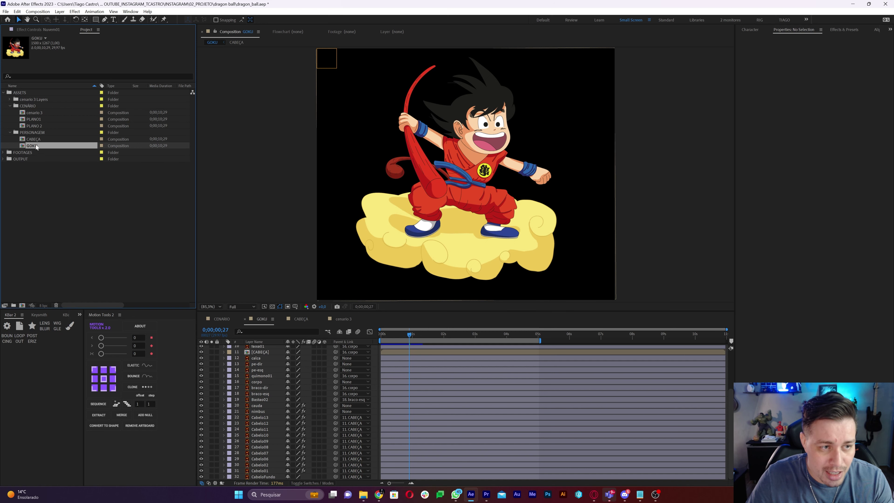
{"action": "left_click", "coordinate": [301, 320]}
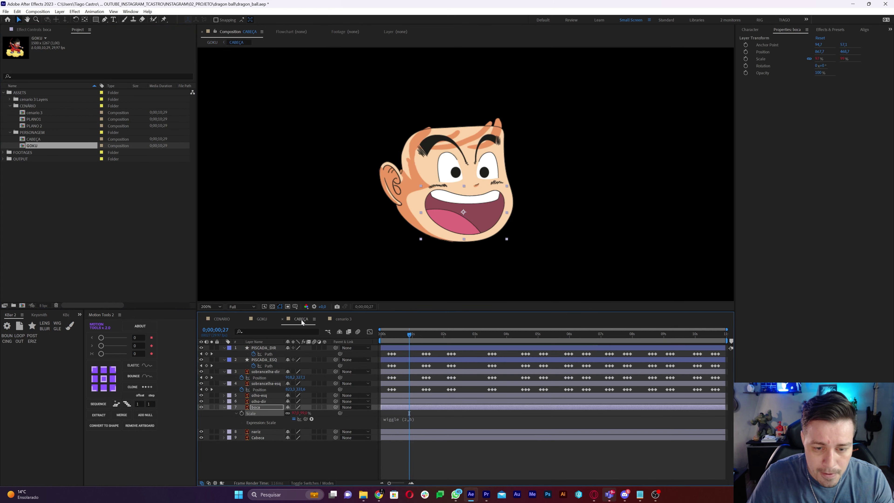
{"action": "left_click", "coordinate": [343, 318]}
{"action": "left_click_drag", "start_coordinate": [34, 147], "coordinate": [281, 447]}
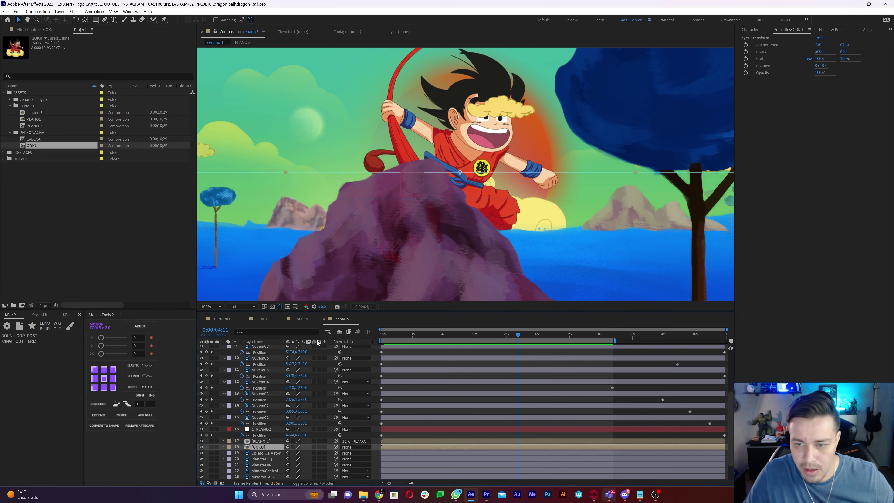
Move the GOKU layer above PLANO 2 and set its Scale to 45%.
{"action": "scroll", "coordinate": [269, 435], "scroll_direction": "down", "scroll_amount": 1}
{"action": "left_click_drag", "start_coordinate": [268, 430], "coordinate": [269, 423]}
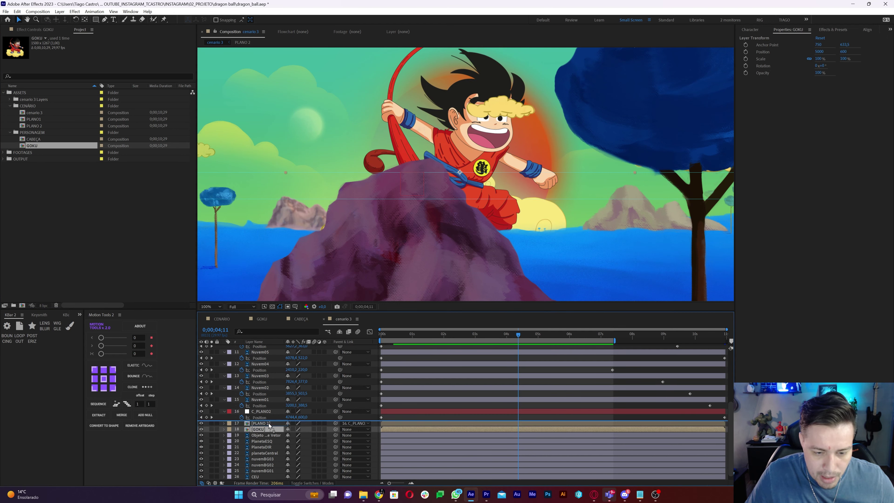
{"action": "key", "text": "s"}
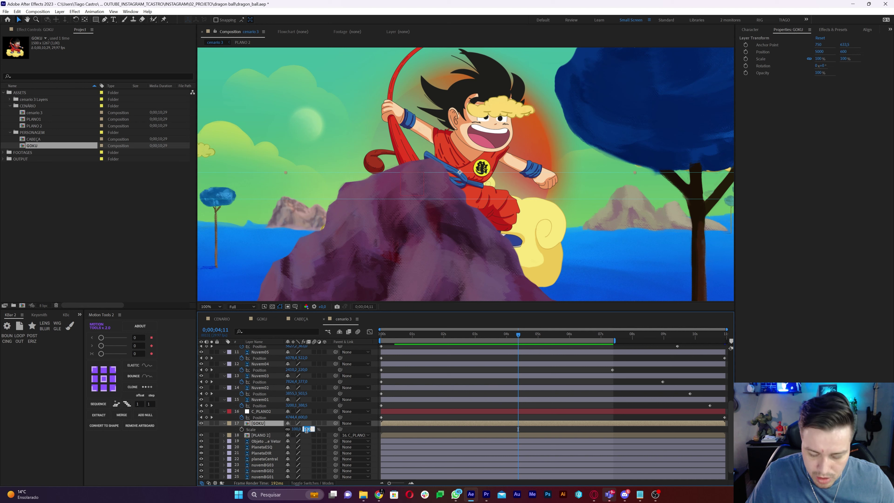
{"action": "key", "text": "Return"}
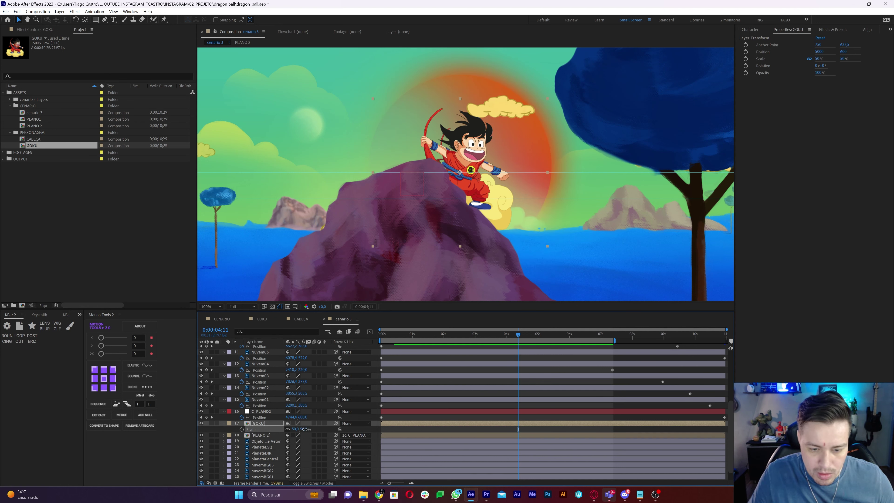
{"action": "key", "text": "Return"}
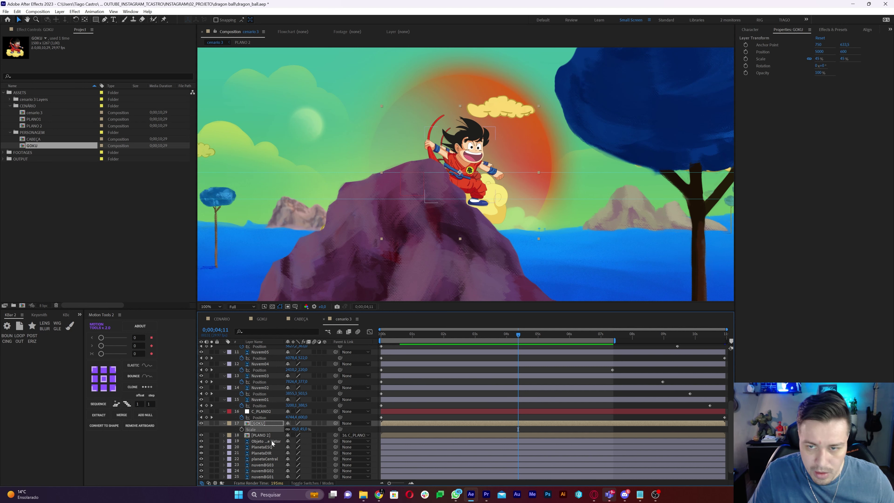
Delete the Objeto Inteligente de Vetor layer and drag both horizontal guides off the viewer.
{"action": "left_click", "coordinate": [272, 442]}
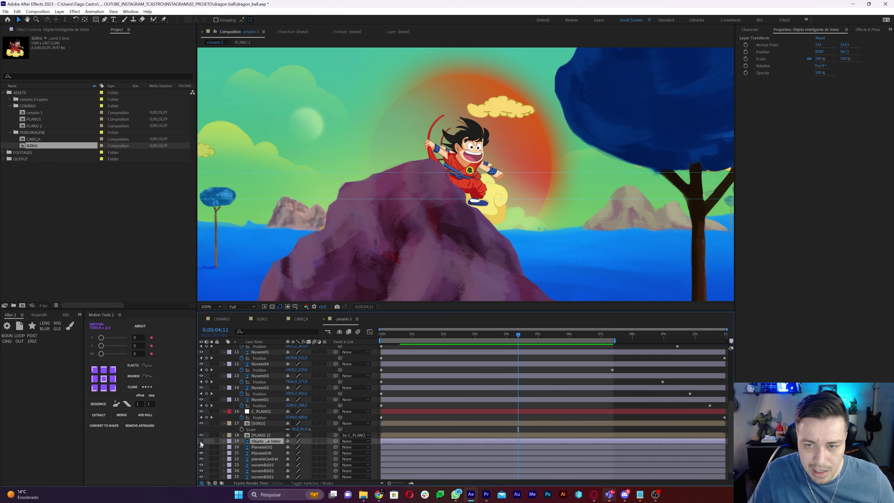
{"action": "key", "text": "Delete"}
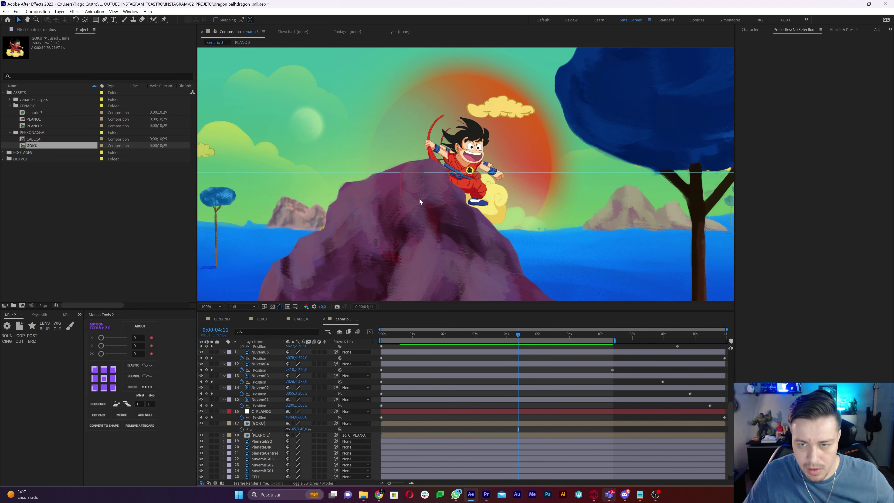
{"action": "scroll", "coordinate": [419, 200], "scroll_direction": "down", "scroll_amount": 2}
{"action": "key", "text": "Home"}
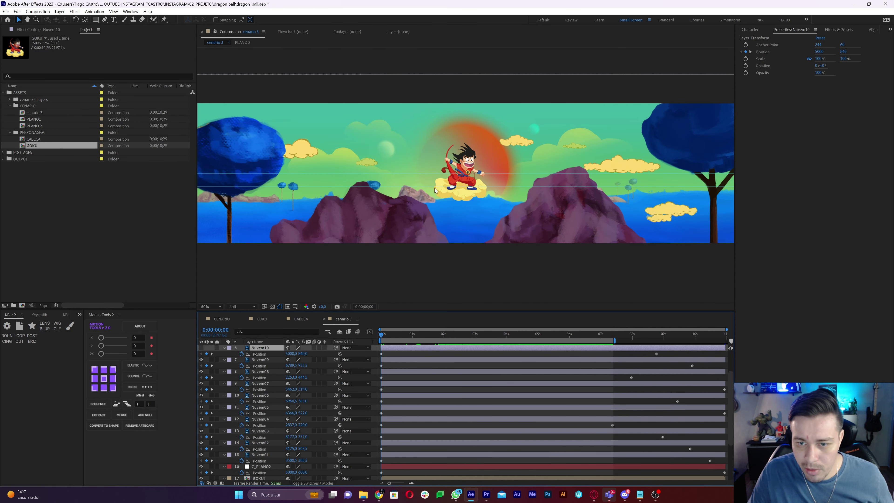
{"action": "left_click_drag", "start_coordinate": [429, 187], "coordinate": [429, 53]}
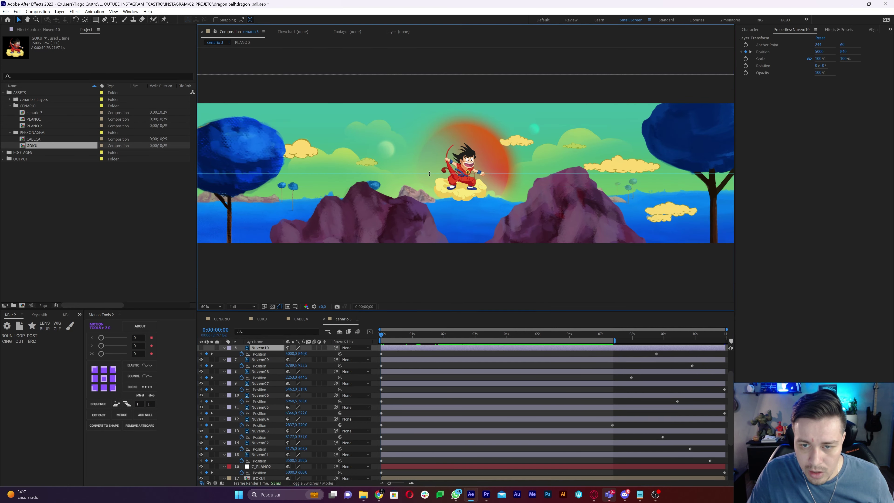
{"action": "left_click_drag", "start_coordinate": [429, 173], "coordinate": [453, 138]}
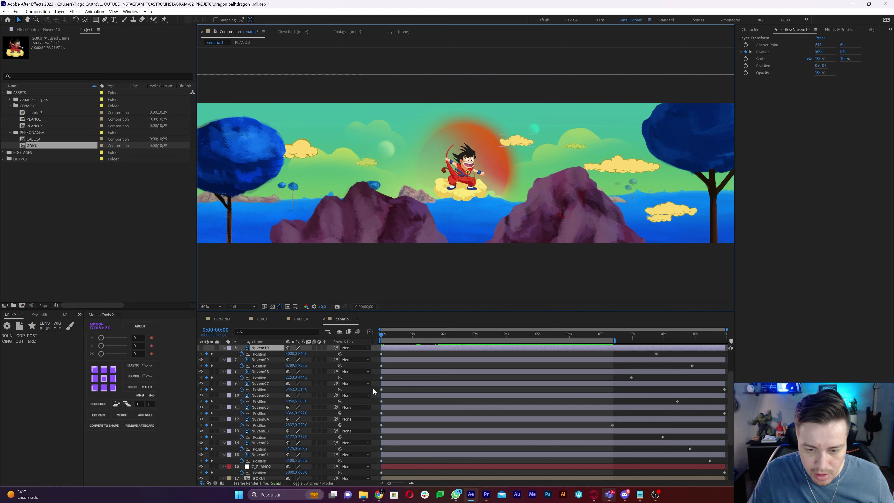
With the Pen tool, set the stroke colour to the cloud's pale yellow using the eyedropper.
{"action": "left_click", "coordinate": [395, 378]}
{"action": "key", "text": "slash"}
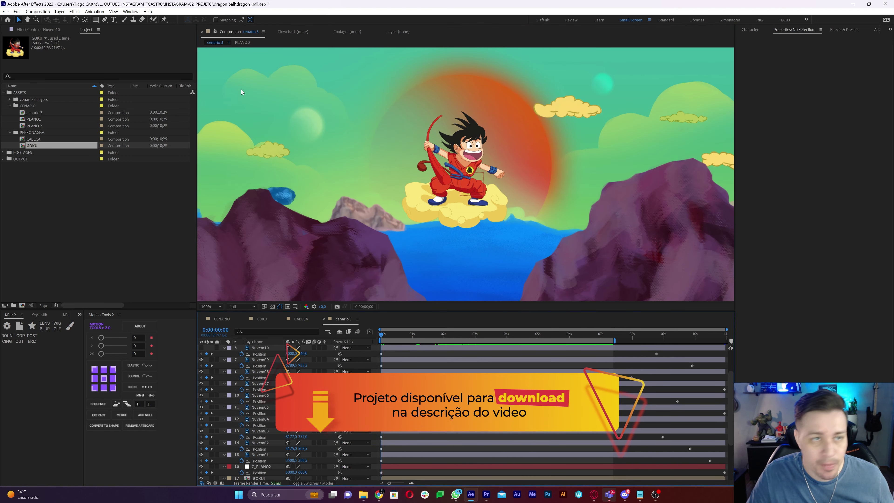
{"action": "left_click", "coordinate": [104, 20]}
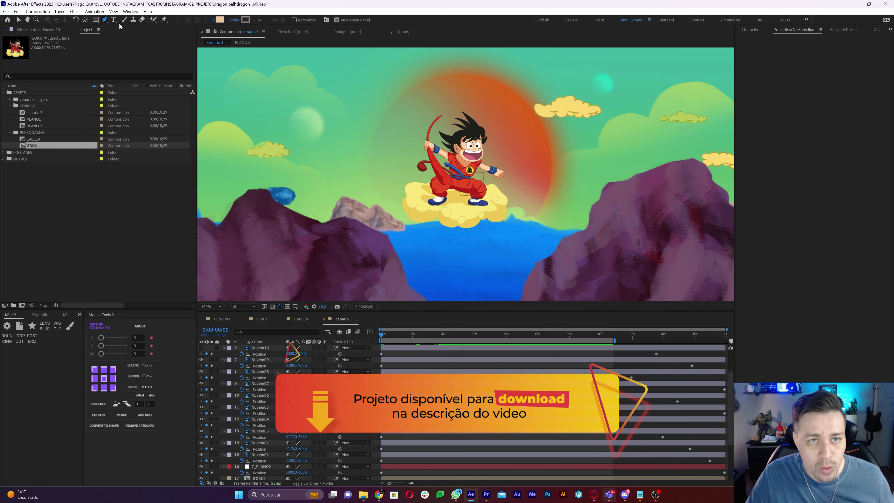
{"action": "left_click", "coordinate": [246, 20]}
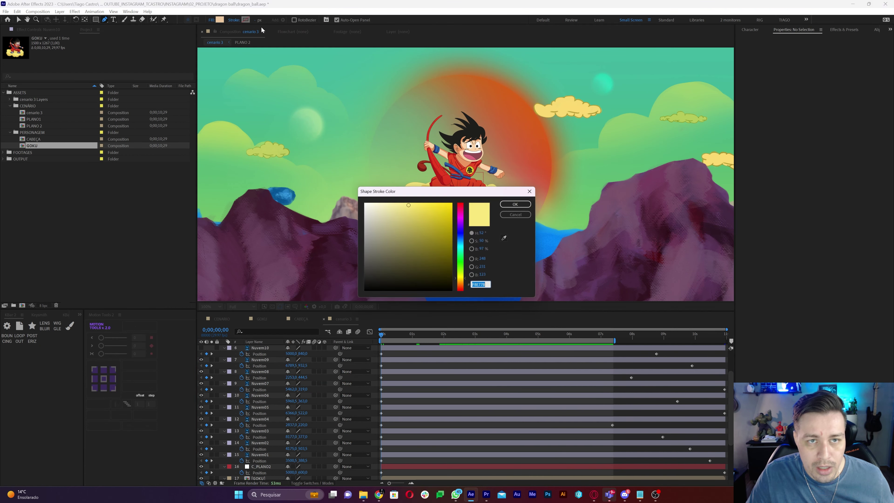
{"action": "left_click_drag", "start_coordinate": [452, 194], "coordinate": [423, 237]}
{"action": "left_click", "coordinate": [477, 281]}
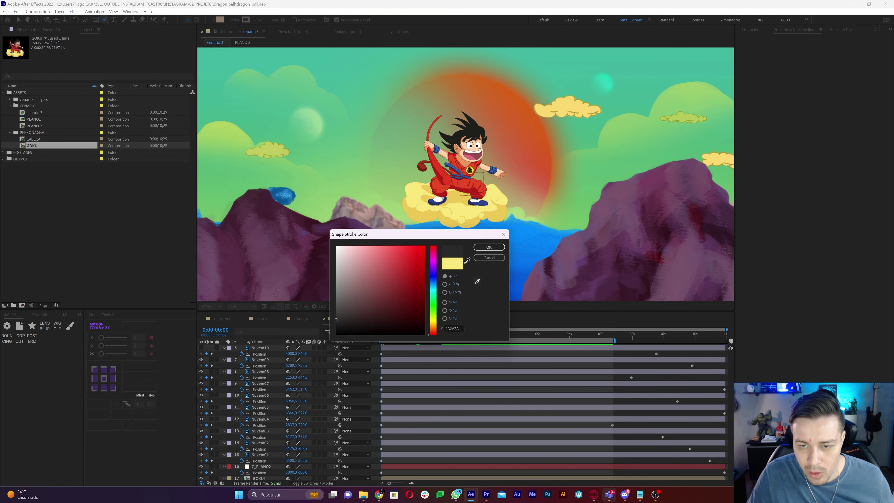
{"action": "left_click", "coordinate": [489, 247]}
Set the shape fill to None and place the trail's first point on the cloud.
{"action": "left_click", "coordinate": [211, 20]}
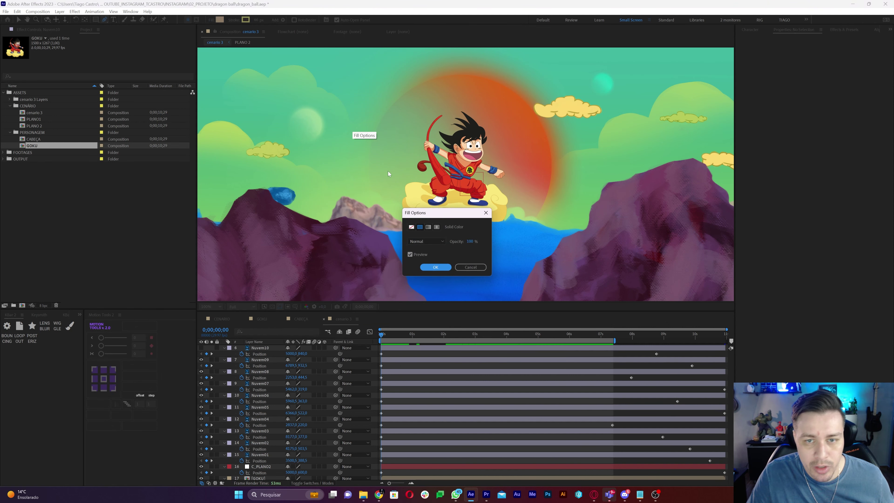
{"action": "left_click", "coordinate": [412, 227]}
{"action": "left_click", "coordinate": [426, 269]}
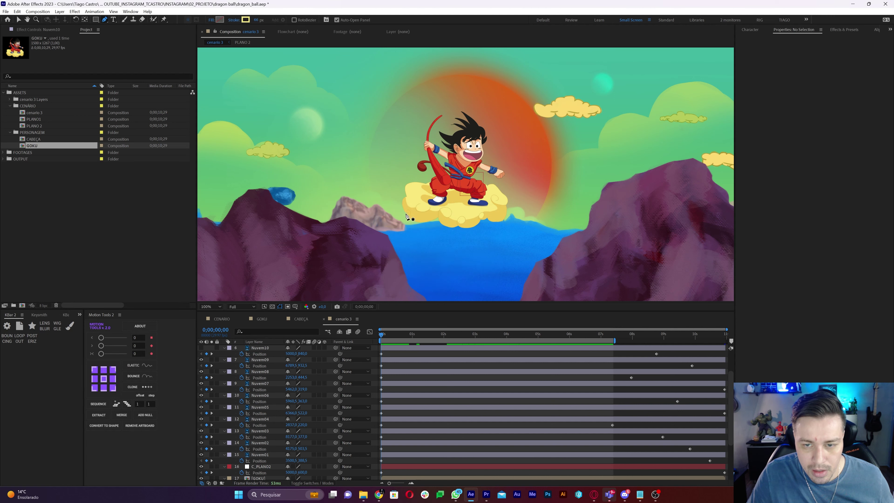
{"action": "left_click", "coordinate": [413, 205]}
End the trail line left of the cloud, rename the shape layer RASTRO, and move it below GOKU.
{"action": "key", "text": "comma"}
{"action": "key", "text": "comma"}
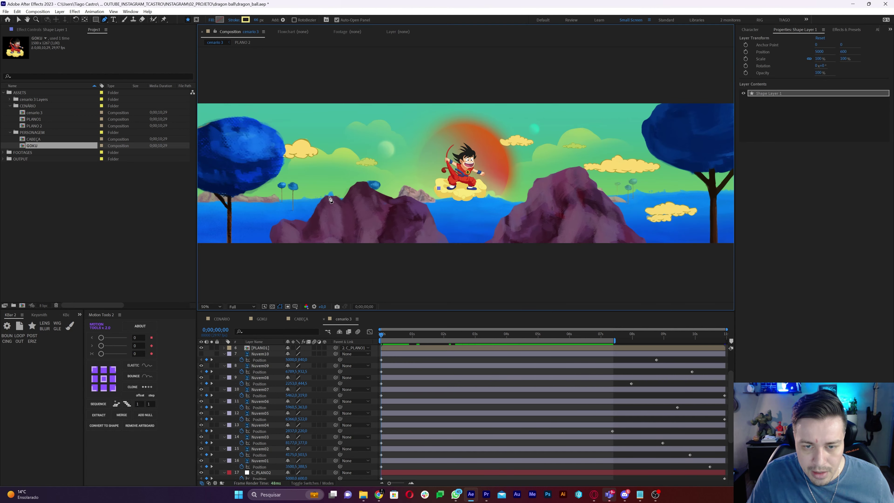
{"action": "left_click", "coordinate": [313, 186]}
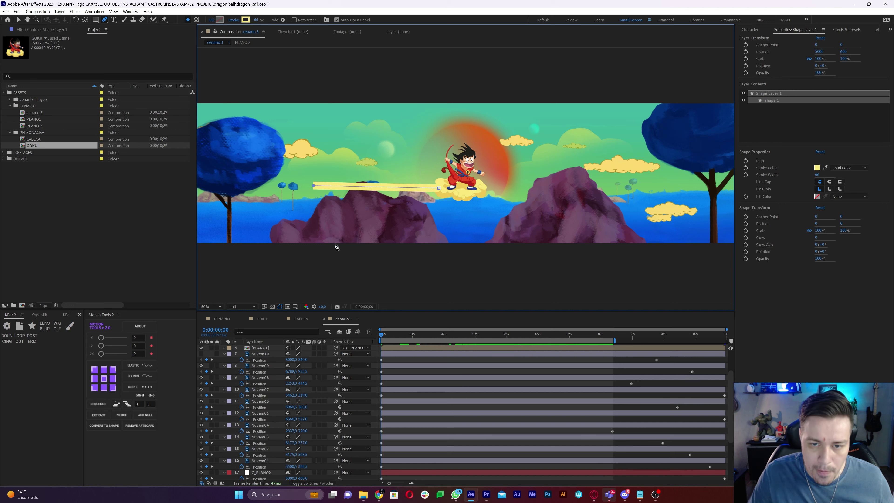
{"action": "scroll", "coordinate": [268, 370], "scroll_direction": "up", "scroll_amount": 3}
{"action": "left_click", "coordinate": [263, 348]}
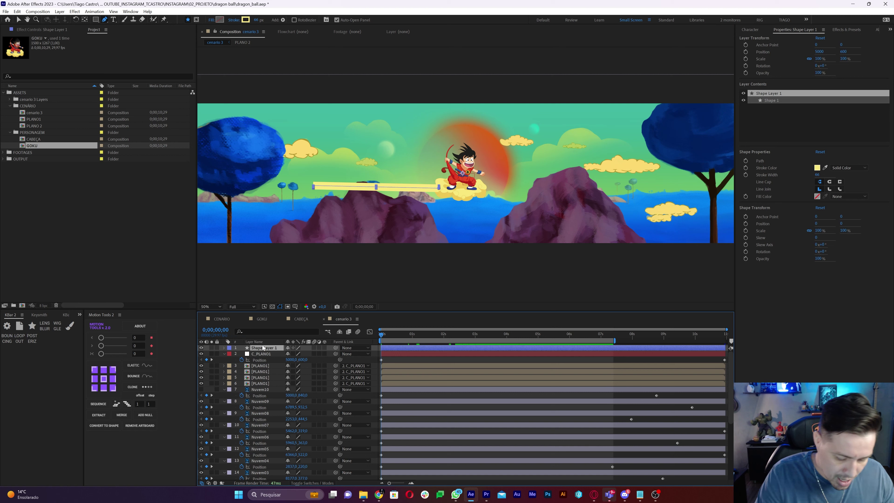
{"action": "type", "text": "RASTRO"}
{"action": "key", "text": "Return"}
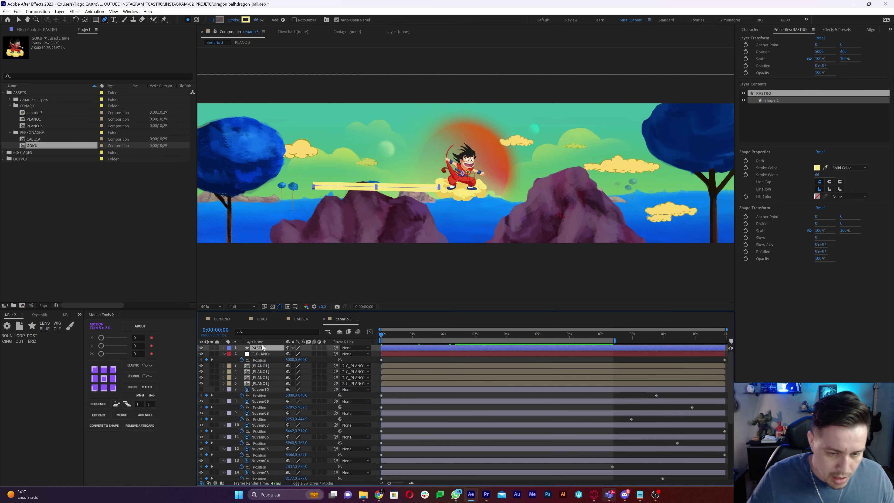
{"action": "mouse_move", "coordinate": [264, 348]}
{"action": "left_mouse_down"}
{"action": "mouse_move", "coordinate": [277, 476]}
{"action": "mouse_move", "coordinate": [267, 478]}
{"action": "mouse_move", "coordinate": [276, 426]}
{"action": "left_mouse_up"}
Increase the End Length of Stroke 1's Taper to narrow the trail's end.
{"action": "key", "text": "slash"}
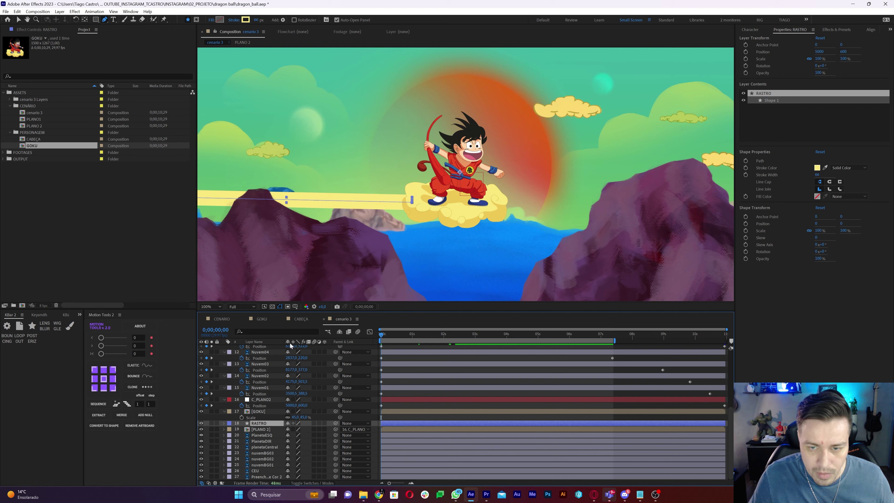
{"action": "left_click", "coordinate": [222, 423]}
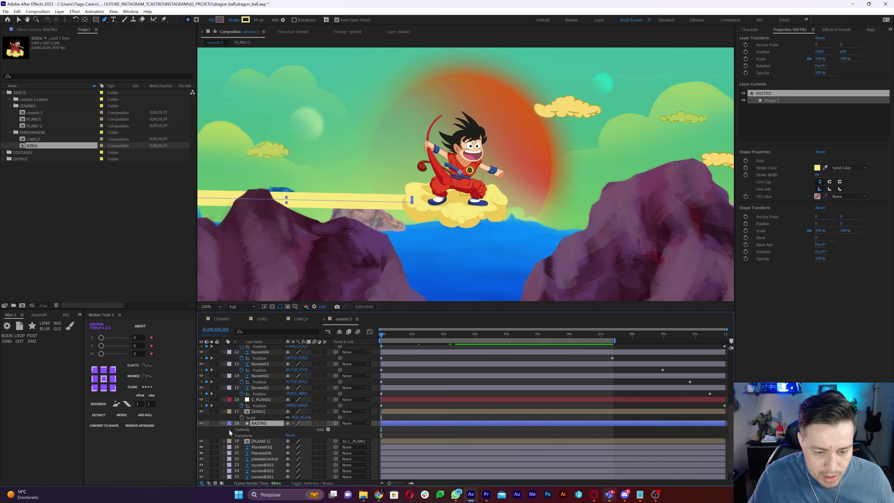
{"action": "left_click", "coordinate": [229, 429]}
{"action": "left_click", "coordinate": [236, 435]}
{"action": "scroll", "coordinate": [241, 428], "scroll_direction": "down", "scroll_amount": 2}
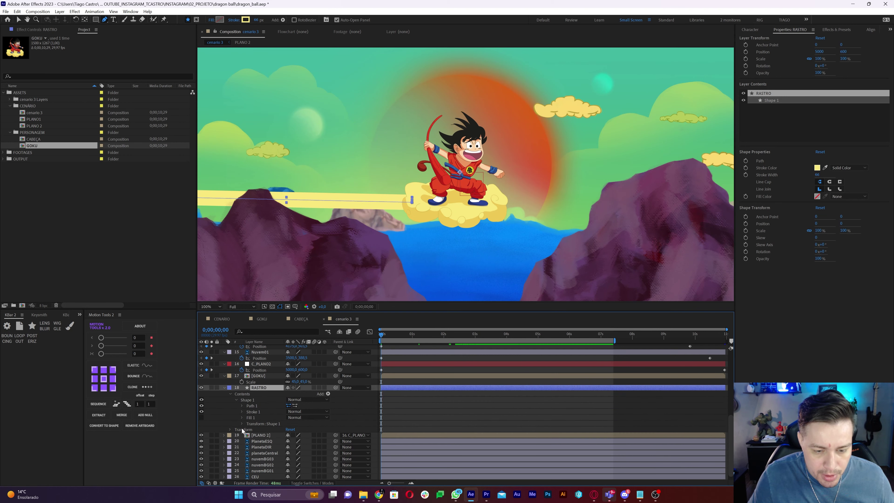
{"action": "left_click", "coordinate": [242, 411]}
{"action": "scroll", "coordinate": [247, 412], "scroll_direction": "down", "scroll_amount": 1}
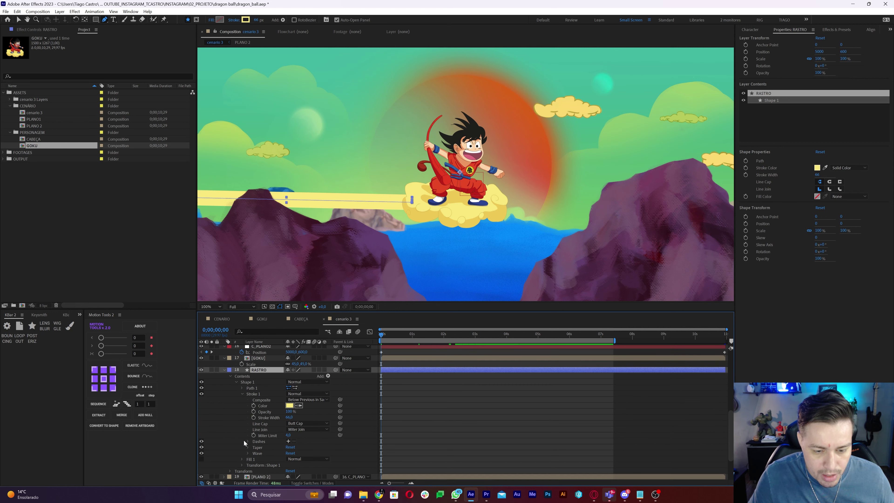
{"action": "left_click", "coordinate": [247, 447]}
{"action": "scroll", "coordinate": [250, 446], "scroll_direction": "down", "scroll_amount": 2}
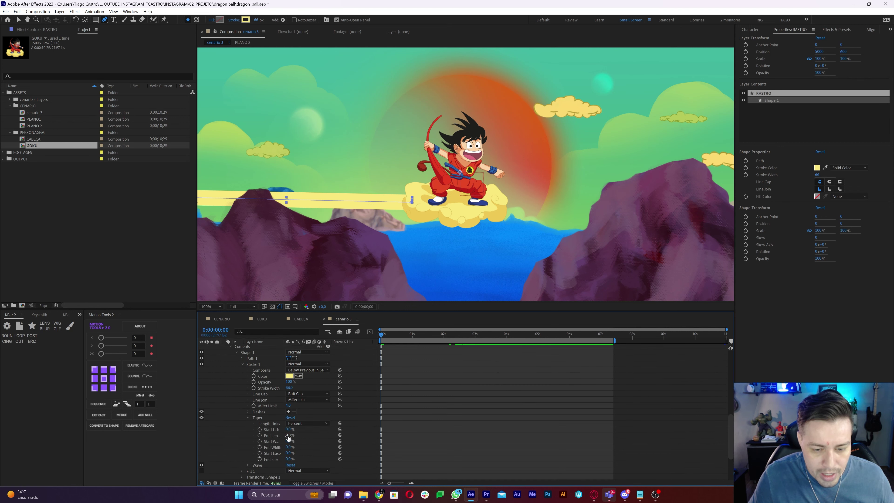
{"action": "left_click_drag", "start_coordinate": [301, 436], "coordinate": [326, 434]}
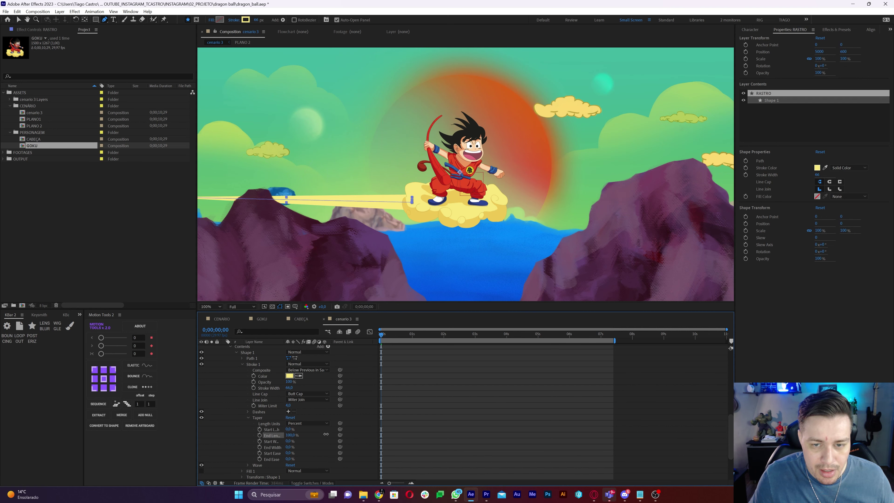
{"action": "scroll", "coordinate": [231, 198], "scroll_direction": "down", "scroll_amount": 2}
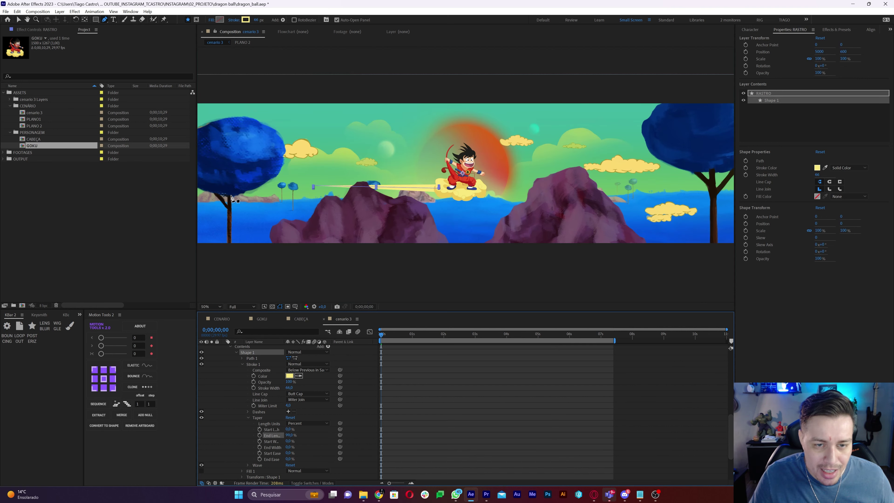
{"action": "scroll", "coordinate": [314, 186], "scroll_direction": "up", "scroll_amount": 2}
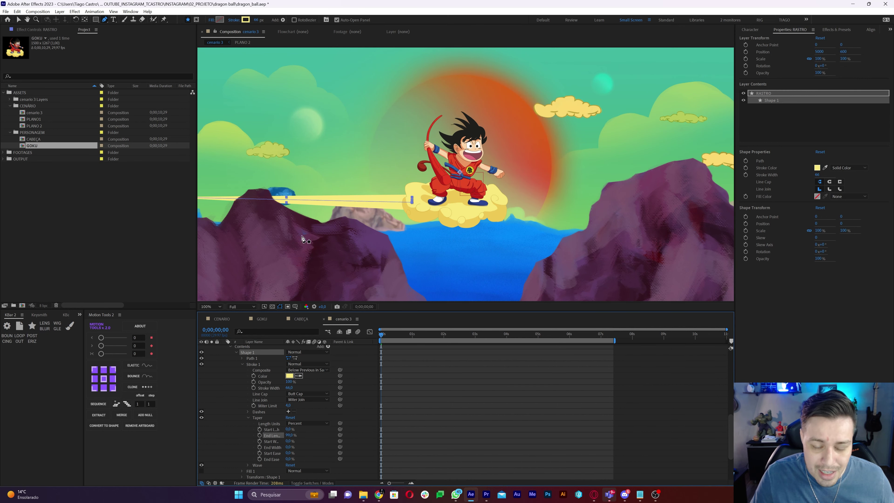
{"action": "scroll", "coordinate": [260, 394], "scroll_direction": "up", "scroll_amount": 2}
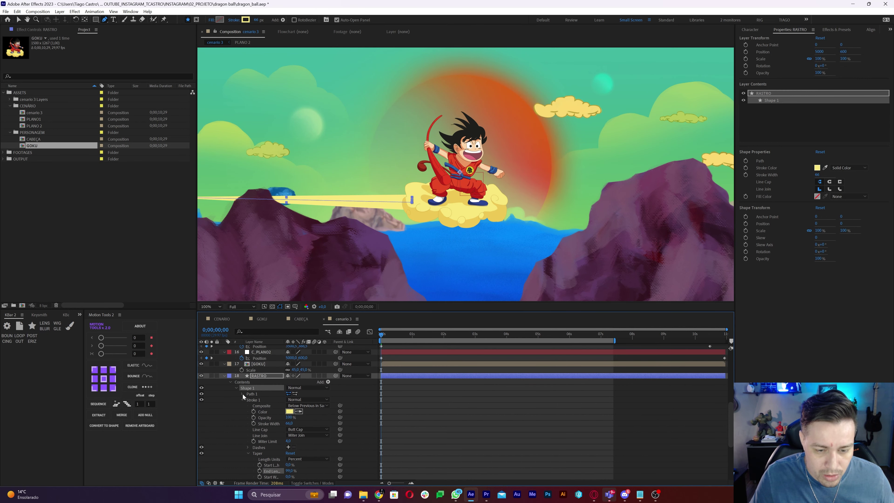
{"action": "left_click", "coordinate": [224, 375]}
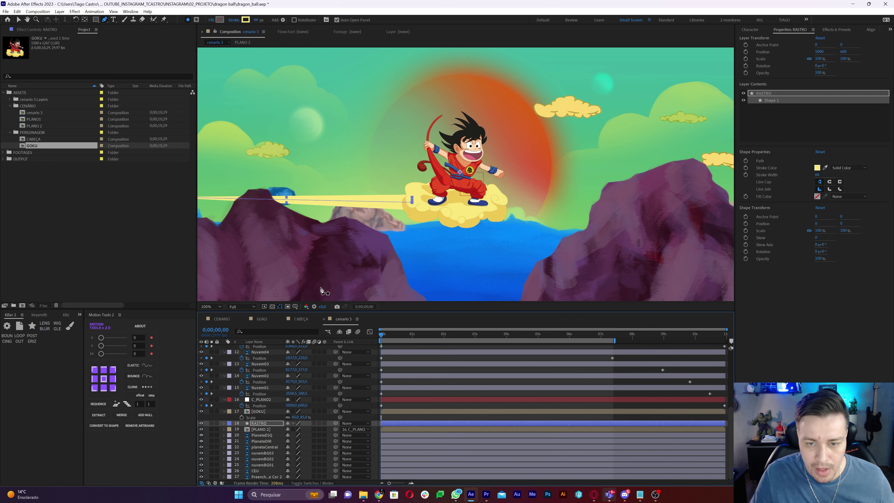
Solo the RASTRO layer and apply the Turbulent Displace effect to it.
{"action": "left_click", "coordinate": [212, 424]}
{"action": "key", "text": "h"}
{"action": "left_click_drag", "start_coordinate": [335, 237], "coordinate": [412, 214]}
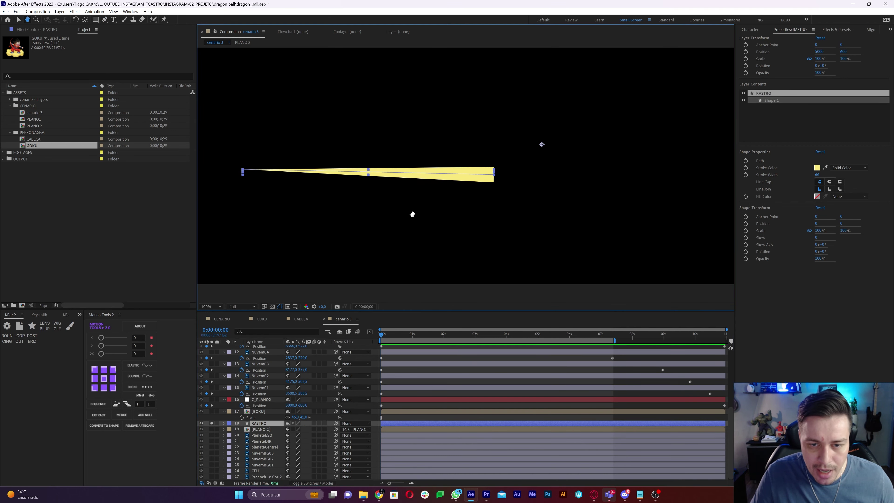
{"action": "key", "text": "g"}
{"action": "key", "text": "ctrl+space"}
{"action": "type", "text": "tu"}
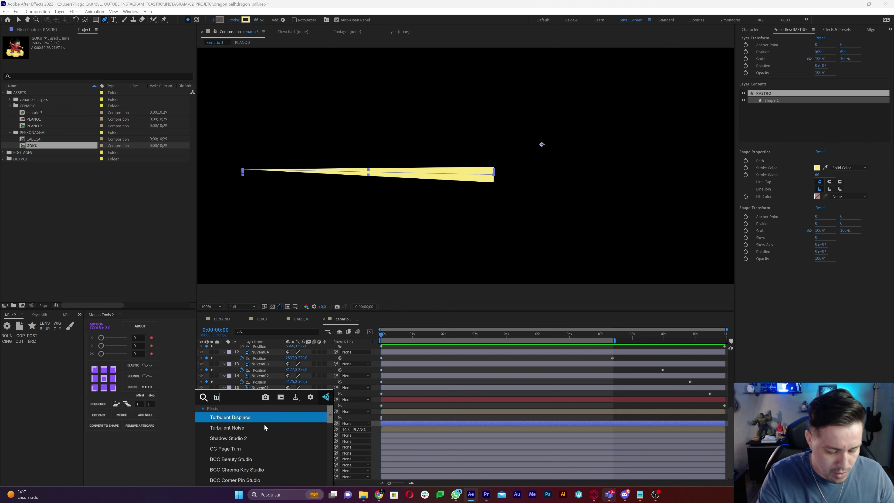
{"action": "left_click", "coordinate": [251, 421]}
Set Turbulent Displace Amount to 35 and pick a new Offset (Turbulence) point on the trail.
{"action": "key", "text": "v"}
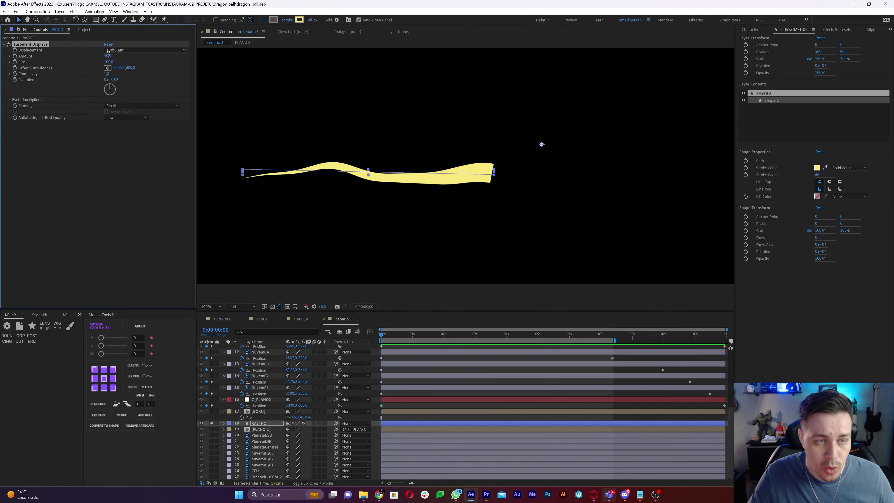
{"action": "key", "text": "Return"}
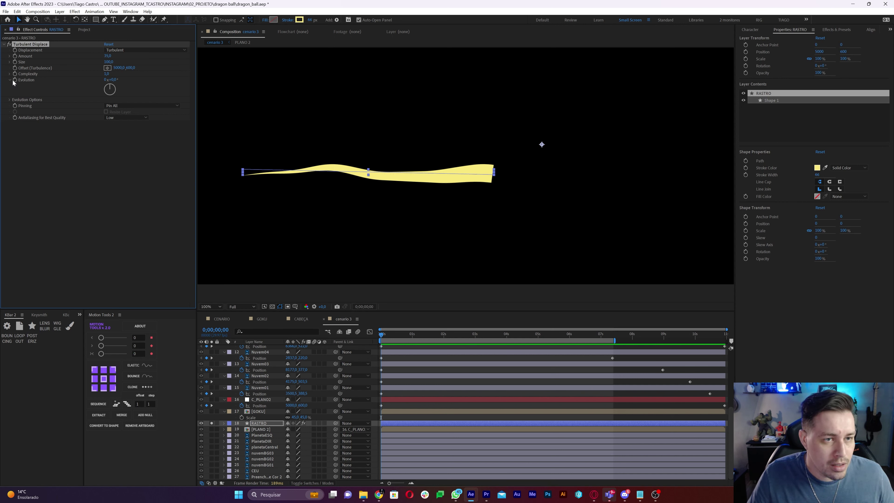
{"action": "left_click", "coordinate": [107, 68]}
{"action": "left_click", "coordinate": [493, 175]}
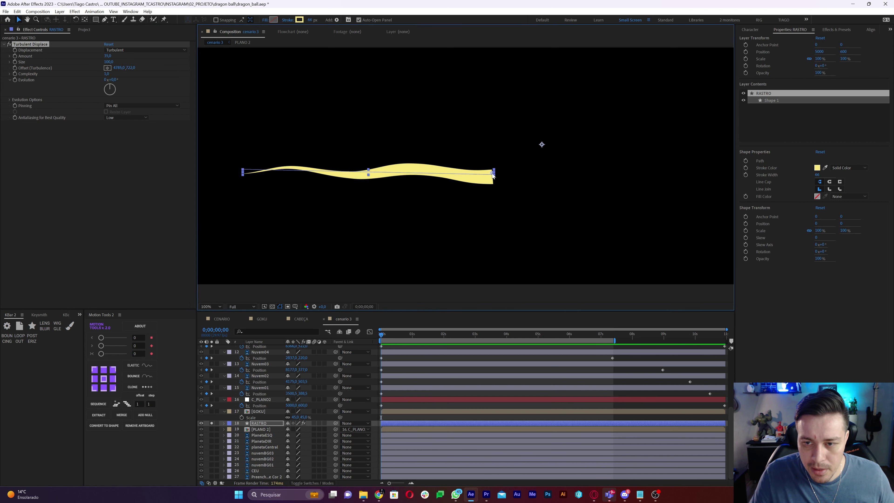
Give the Evolution property a time*120 expression and preview the animated trail.
{"action": "left_click", "coordinate": [15, 80], "text": "alt"}
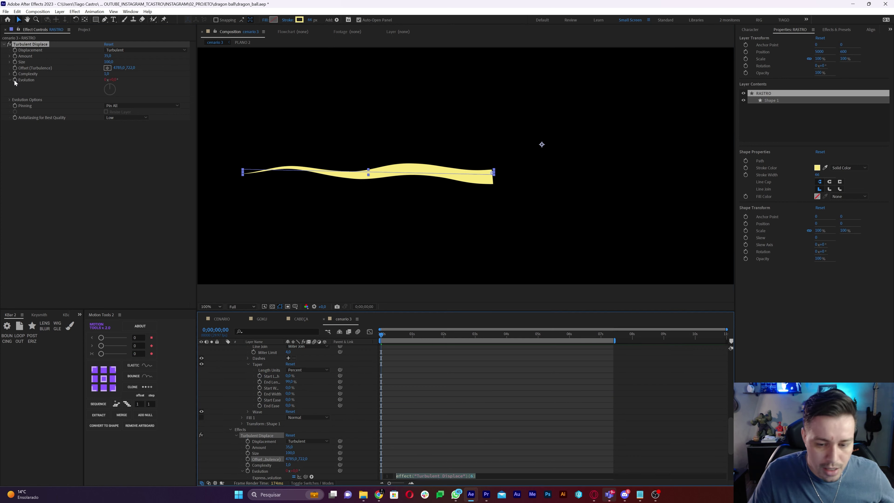
{"action": "type", "text": "time*100"}
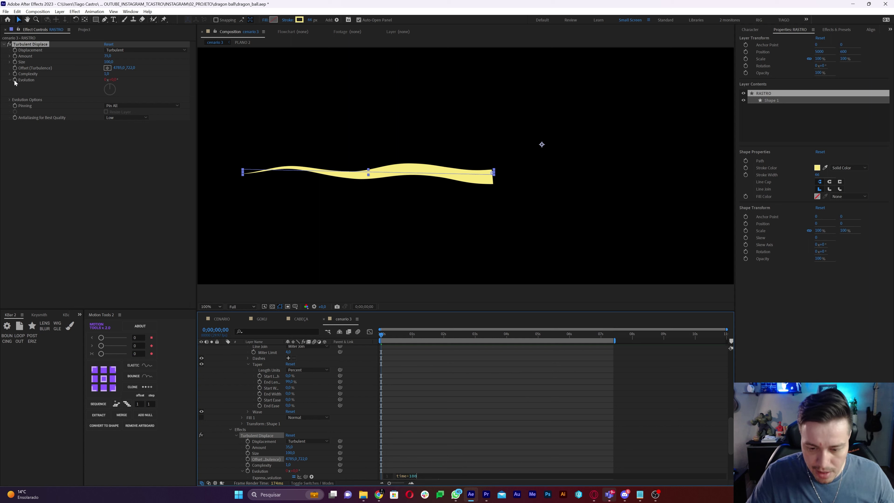
{"action": "key", "text": "KP_Enter"}
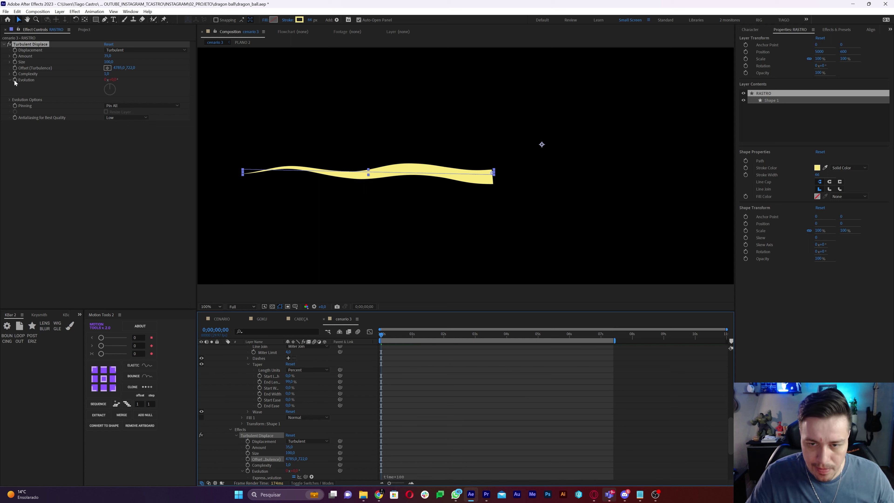
{"action": "key", "text": "space"}
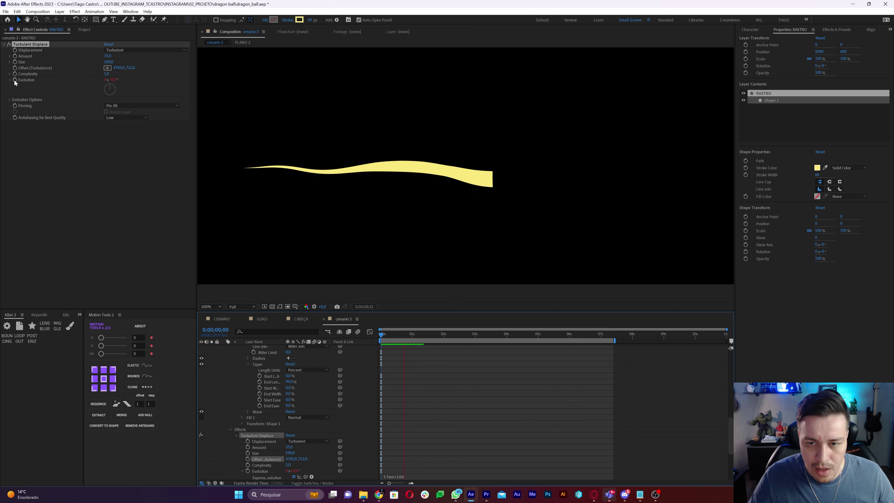
{"action": "key", "text": "space"}
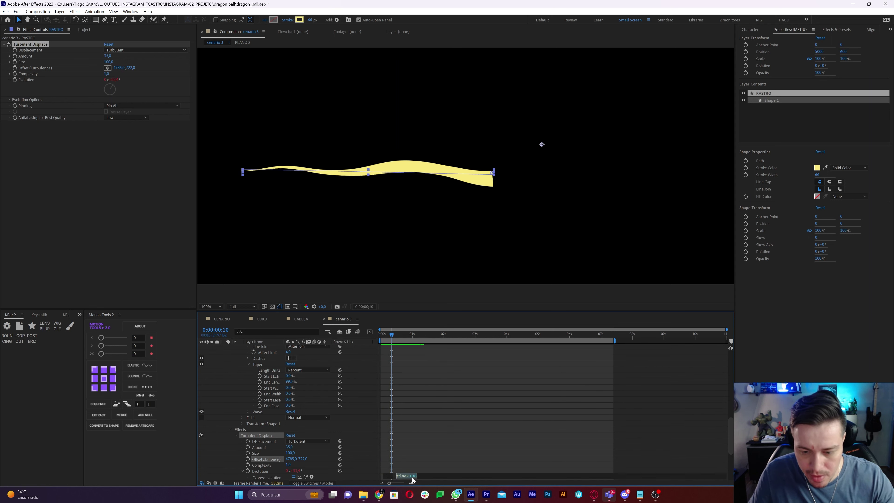
{"action": "left_click", "coordinate": [405, 476]}
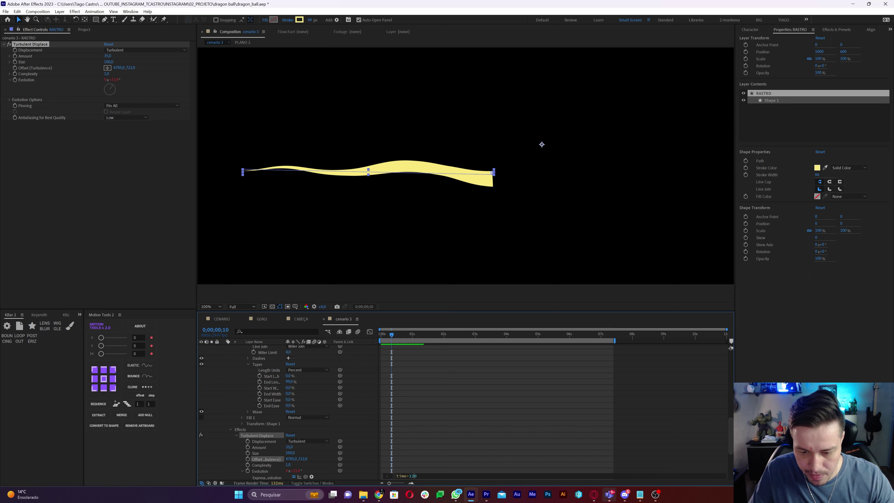
{"action": "key", "text": "KP_Enter"}
{"action": "key", "text": "space"}
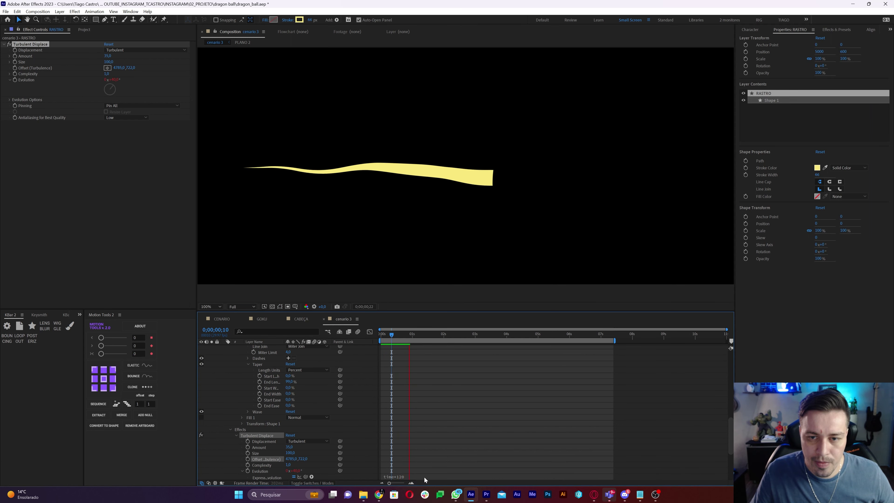
Parent the RASTRO layer to GOKU with the pick whip, soloing both layers.
{"action": "left_click", "coordinate": [258, 411]}
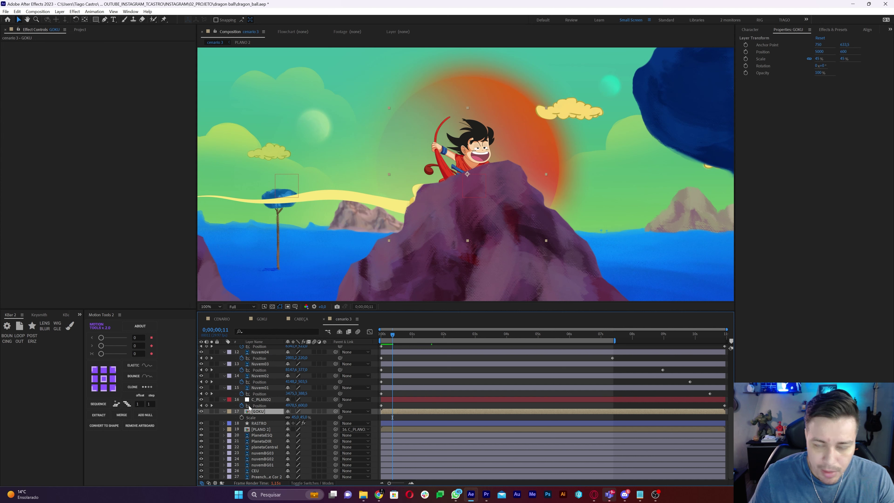
{"action": "left_click", "coordinate": [212, 412]}
{"action": "left_click", "coordinate": [261, 422]}
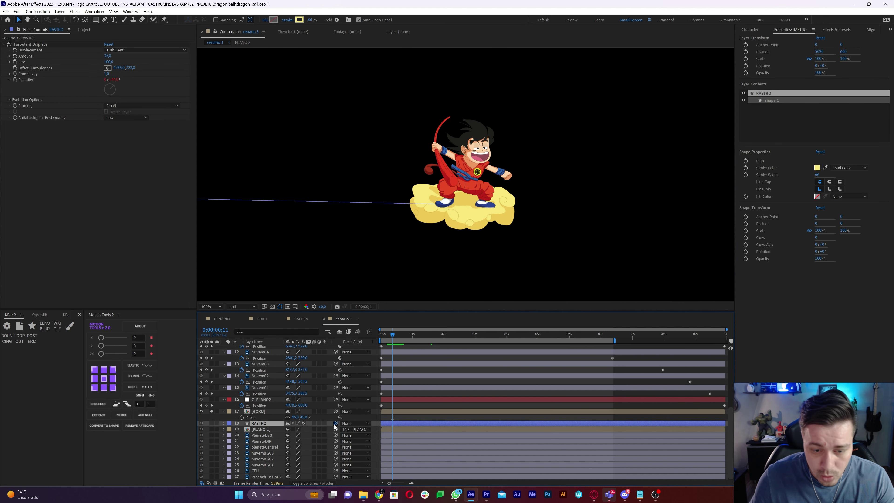
{"action": "left_click_drag", "start_coordinate": [335, 423], "coordinate": [247, 412]}
{"action": "left_click", "coordinate": [212, 423]}
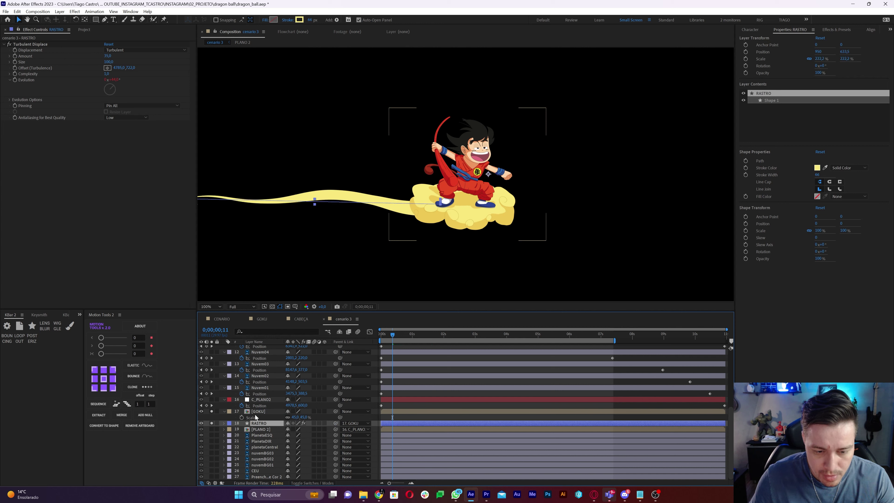
{"action": "left_click", "coordinate": [260, 412]}
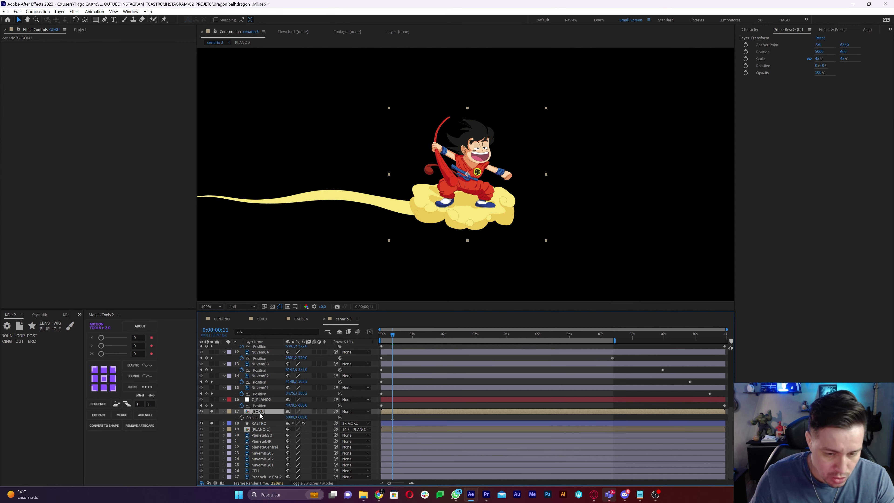
Add a wiggle(1.2,40) expression to GOKU's Position, preview it, and turn off GOKU's solo.
{"action": "left_click", "coordinate": [241, 418], "text": "alt"}
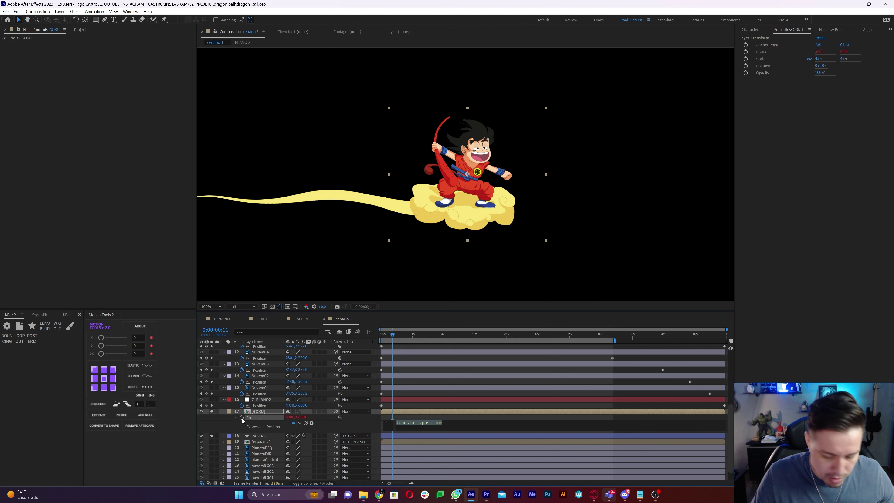
{"action": "key", "text": "BackSpace"}
{"action": "type", "text": "wiggle (1,30)"}
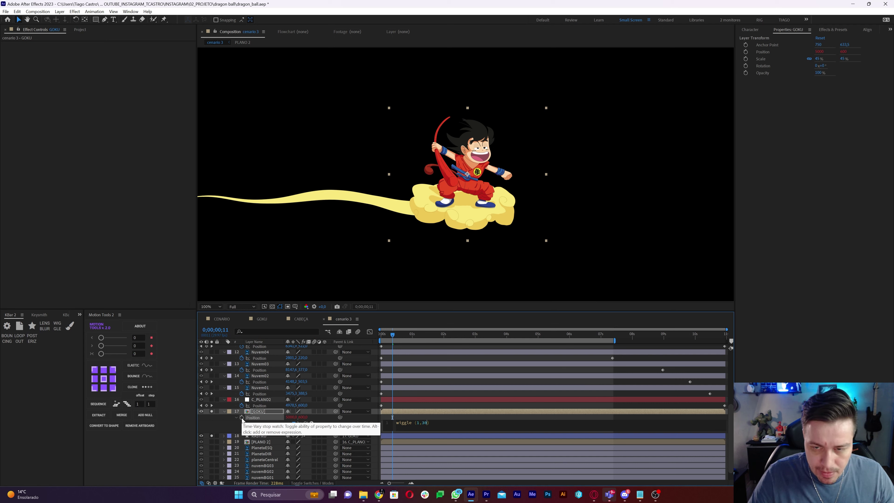
{"action": "key", "text": "KP_Enter"}
{"action": "key", "text": "space"}
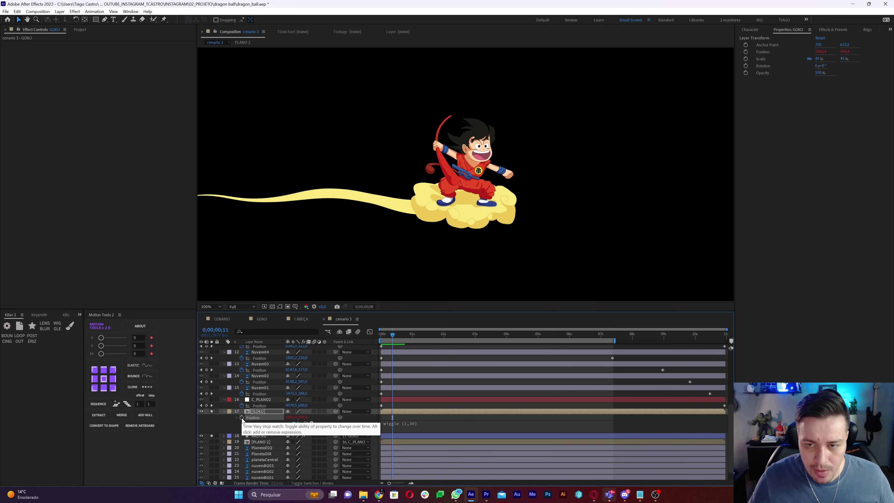
{"action": "left_click", "coordinate": [414, 423]}
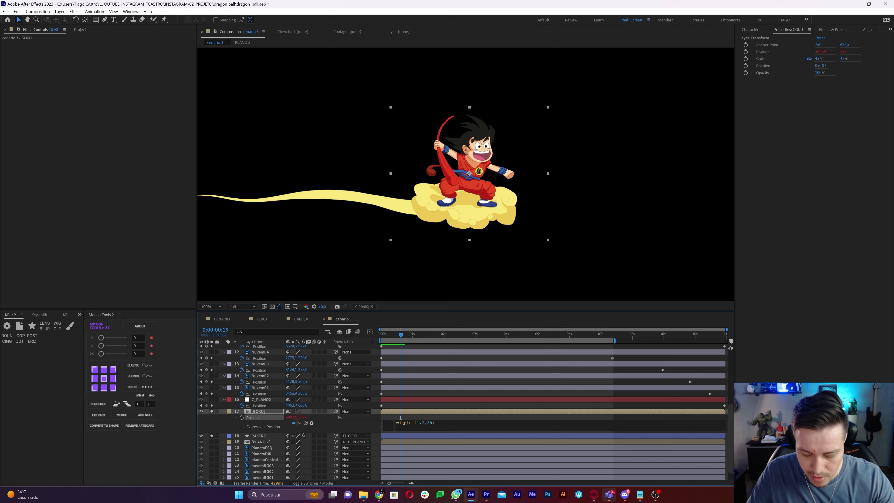
{"action": "left_click", "coordinate": [420, 430]}
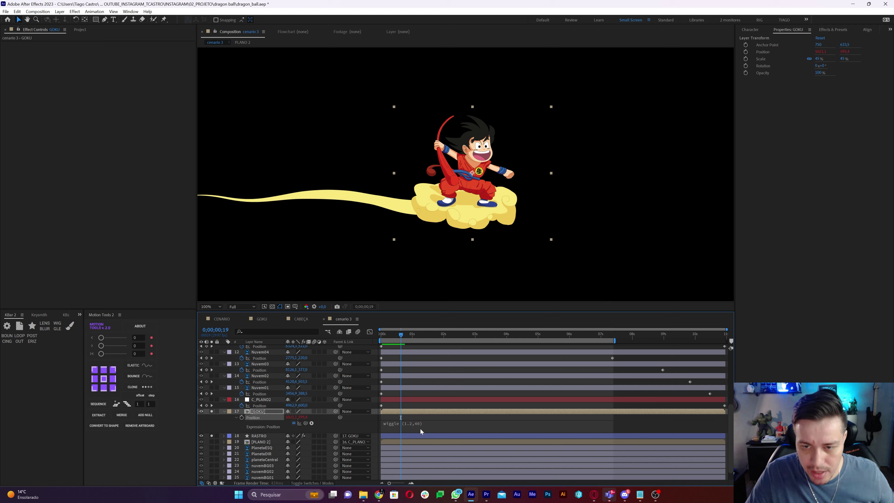
{"action": "key", "text": "space"}
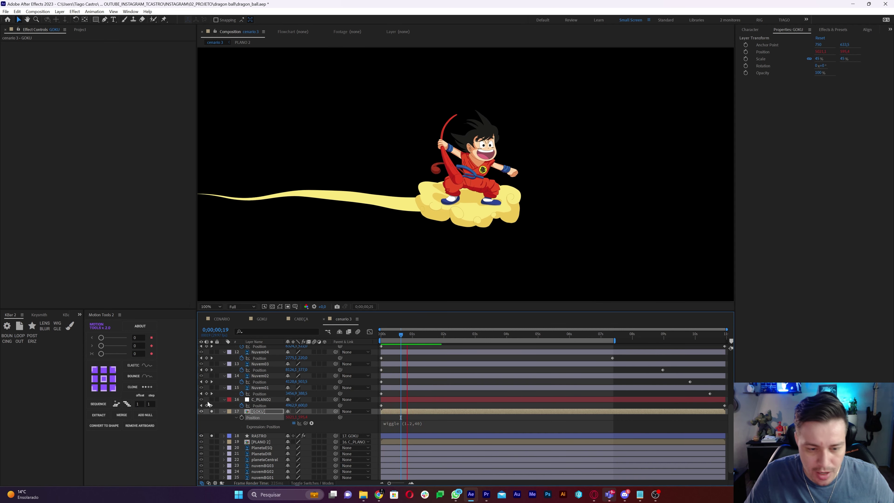
{"action": "key", "text": "space"}
{"action": "left_click", "coordinate": [212, 411]}
Collapse all layer properties, deselect the layers, and open cenario 3's Composition Settings with Ctrl+K.
{"action": "left_click", "coordinate": [212, 437]}
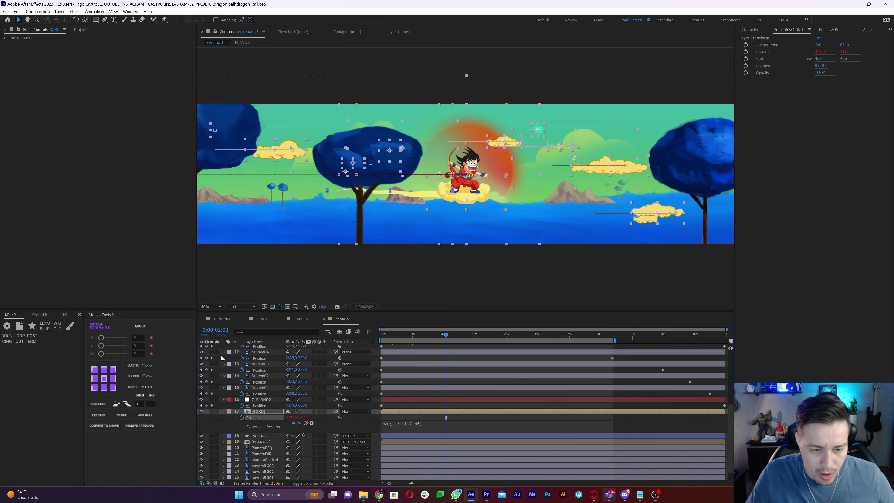
{"action": "key", "text": "ctrl+a"}
{"action": "key", "text": "u"}
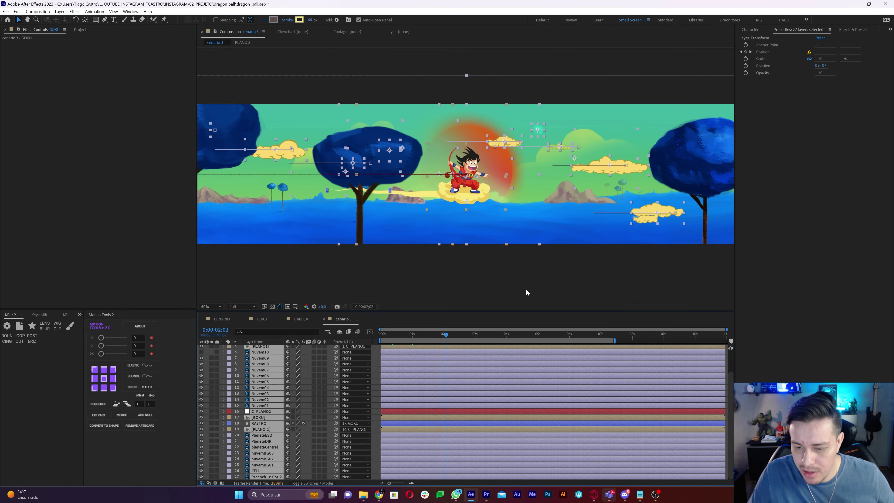
{"action": "key", "text": "F2"}
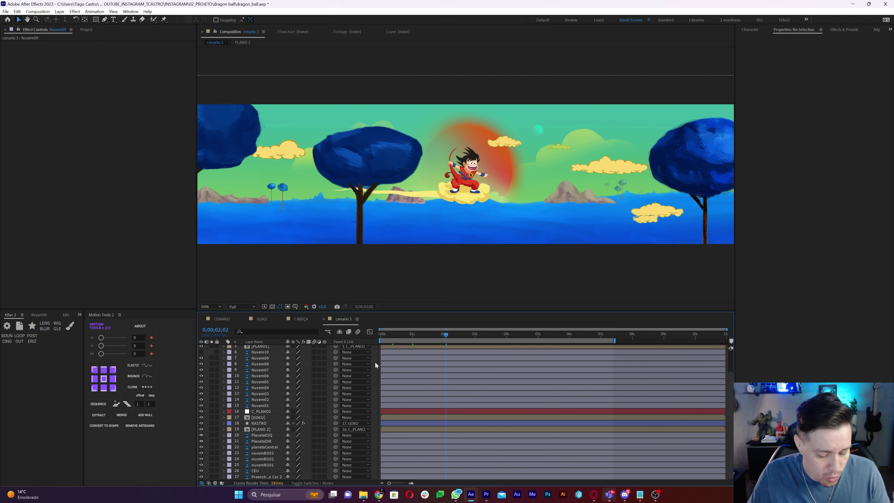
{"action": "key", "text": "ctrl+k"}
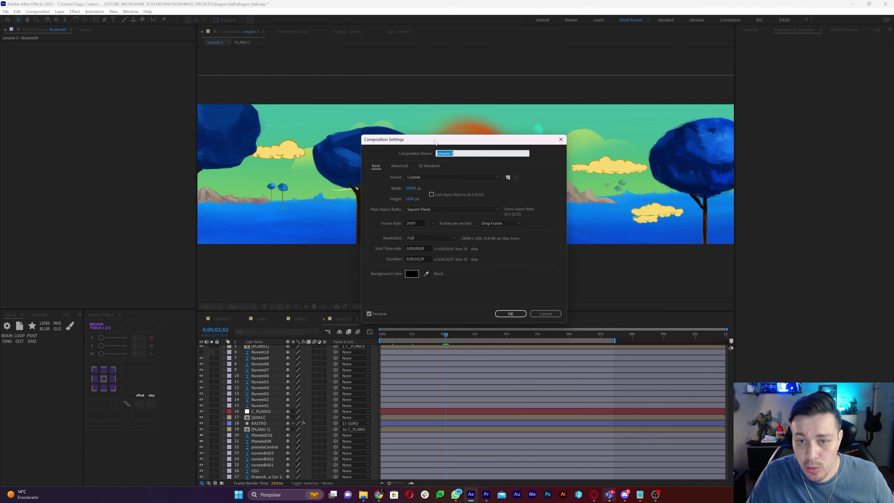
Enter 1920 × 1080 in Composition Settings, apply it, and preview cenario 3.
{"action": "left_click_drag", "start_coordinate": [435, 141], "coordinate": [370, 142]}
{"action": "type", "text": "1920"}
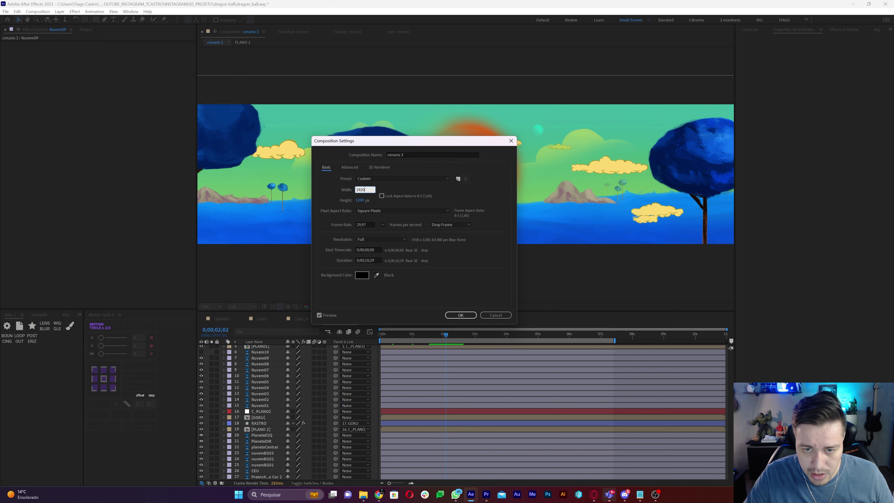
{"action": "key", "text": "Tab"}
{"action": "type", "text": "108"}
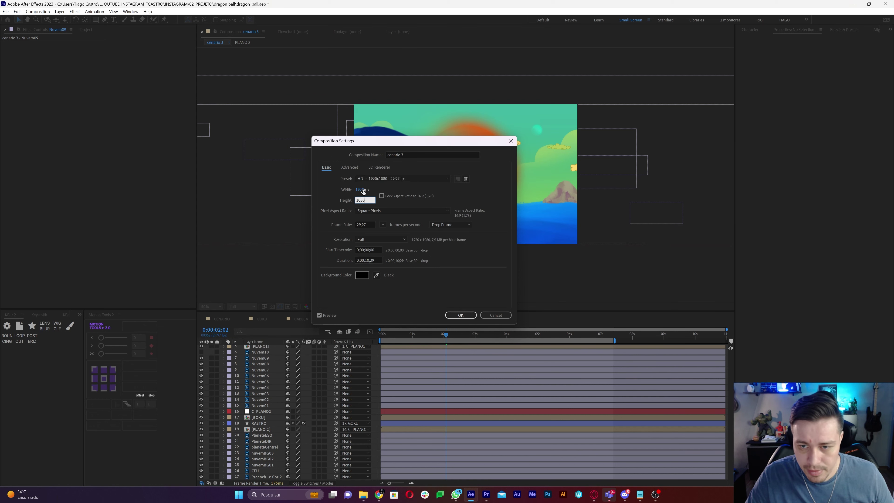
{"action": "key", "text": "Return"}
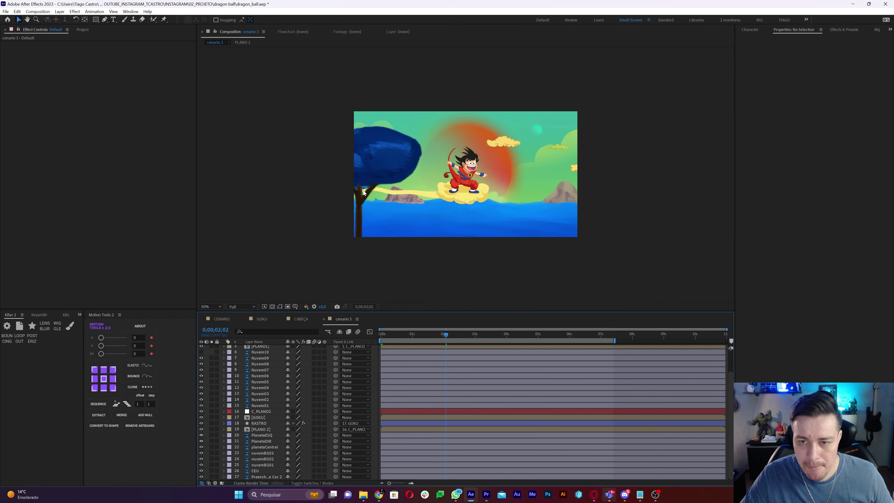
{"action": "key", "text": "space"}
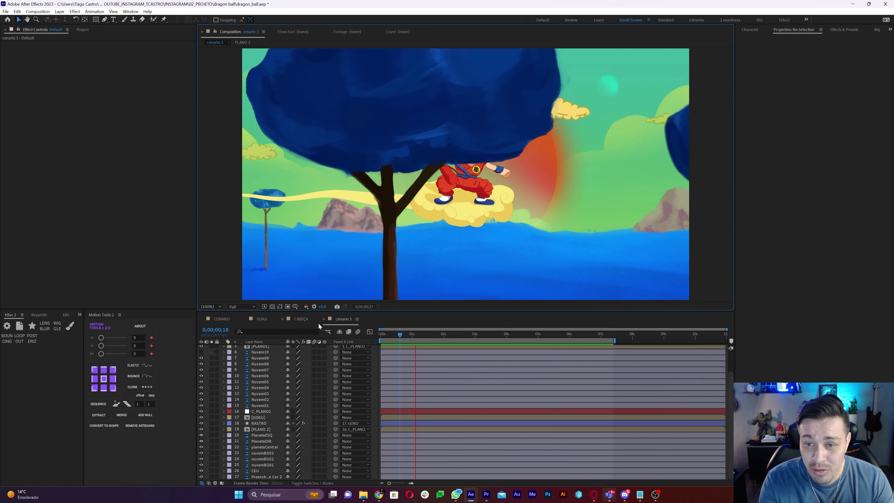